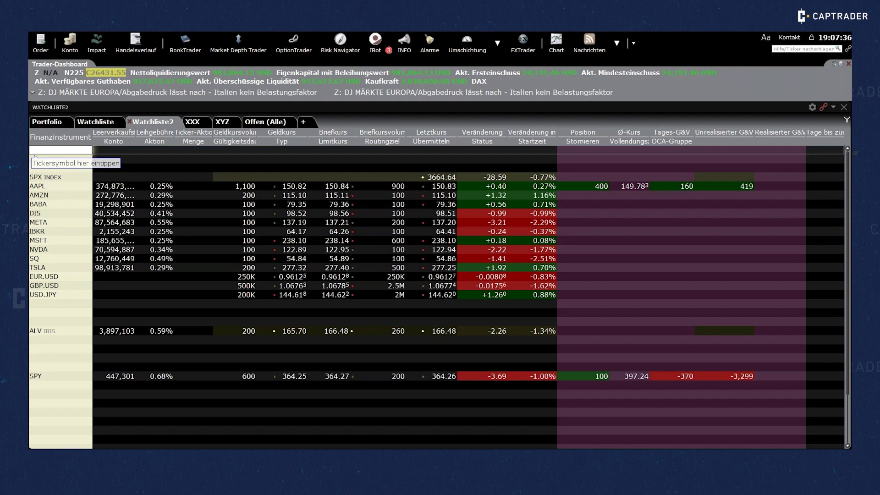
Step: Browse the ready-made layouts in the Layout-Bibliothek from the add-tab dialog and close the library without adding one
{"action": "key", "text": "alt+Tab"}
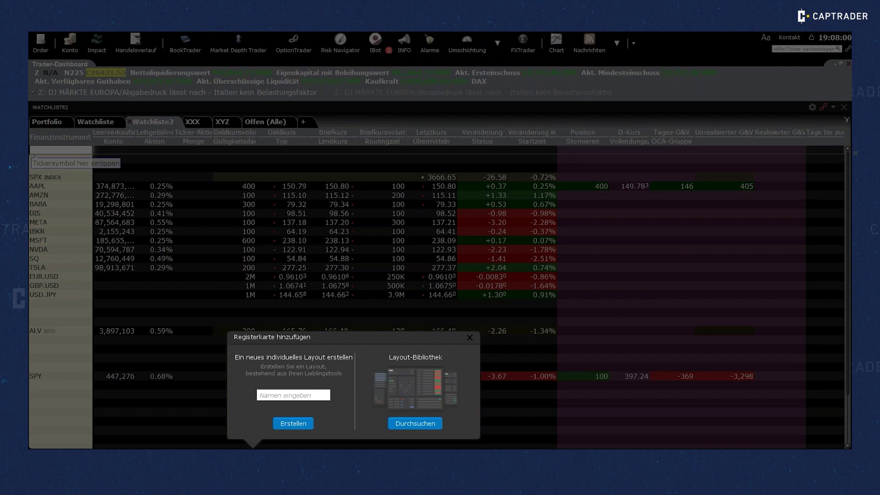
{"action": "left_click", "coordinate": [407, 426]}
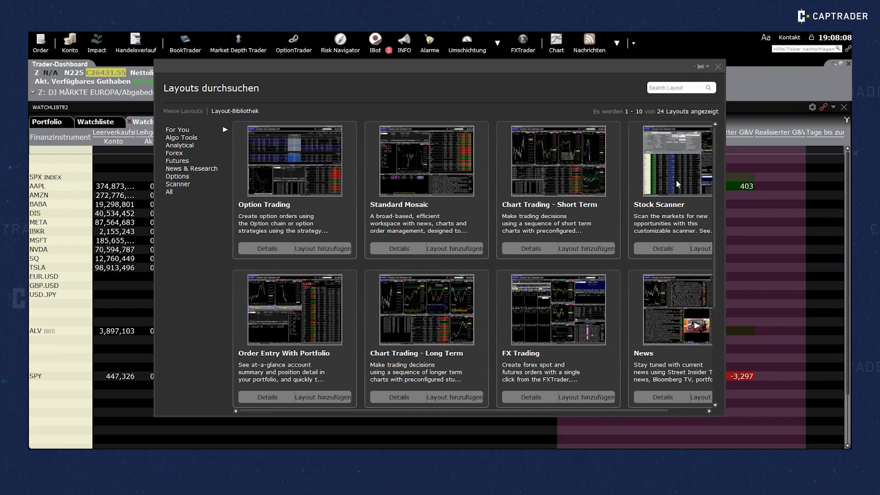
{"action": "scroll", "coordinate": [675, 180], "scroll_direction": "down", "scroll_amount": 3}
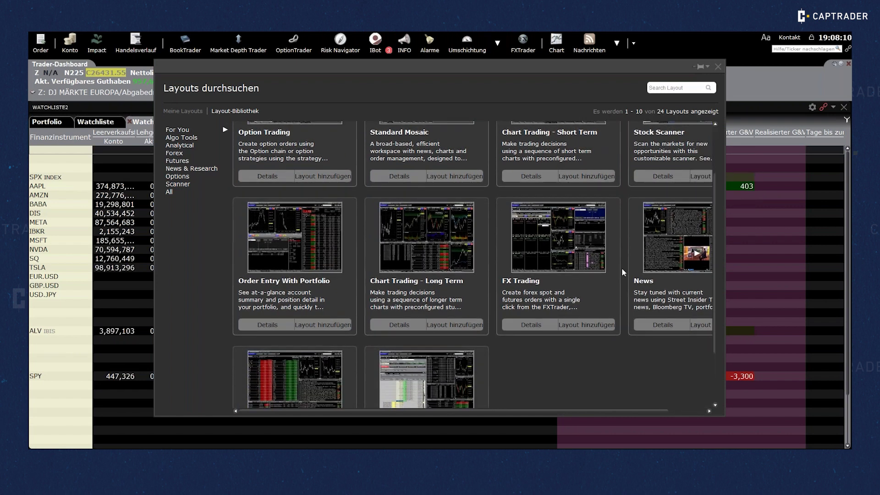
{"action": "scroll", "coordinate": [613, 274], "scroll_direction": "up", "scroll_amount": 3}
{"action": "scroll", "coordinate": [609, 277], "scroll_direction": "down", "scroll_amount": 3}
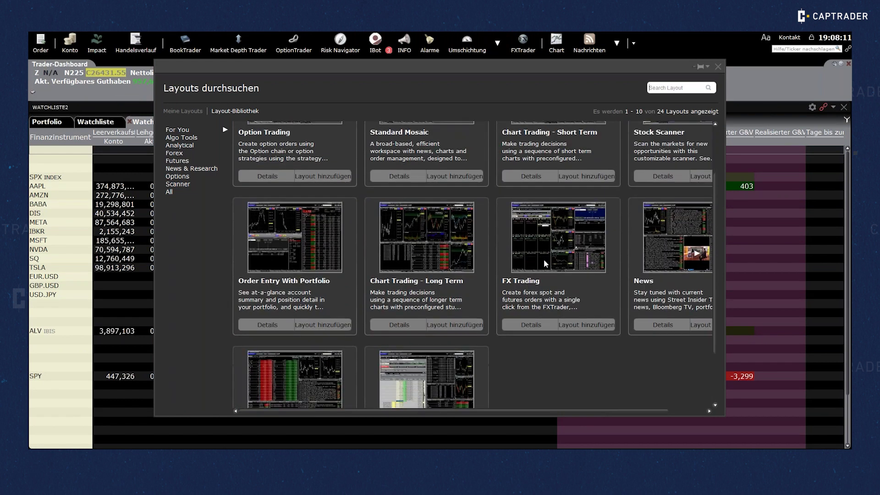
{"action": "scroll", "coordinate": [543, 260], "scroll_direction": "down", "scroll_amount": 3}
{"action": "scroll", "coordinate": [509, 274], "scroll_direction": "up", "scroll_amount": 5}
{"action": "scroll", "coordinate": [373, 316], "scroll_direction": "up", "scroll_amount": 1}
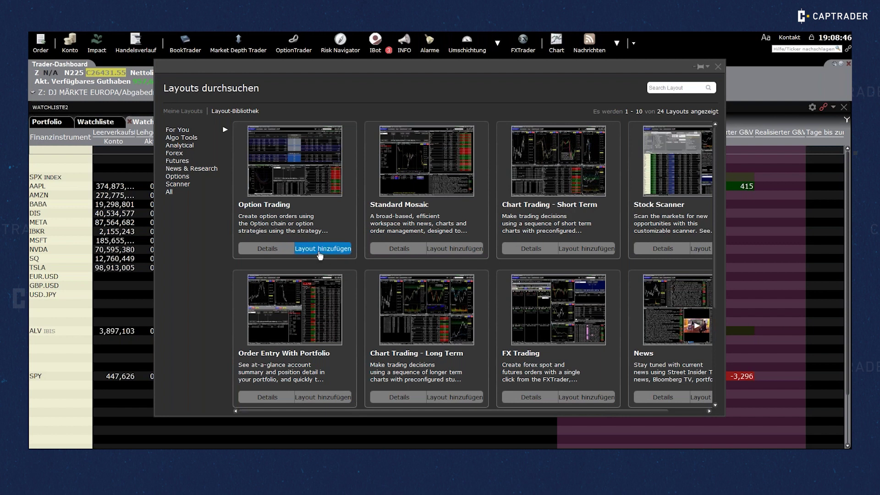
{"action": "left_click", "coordinate": [718, 66]}
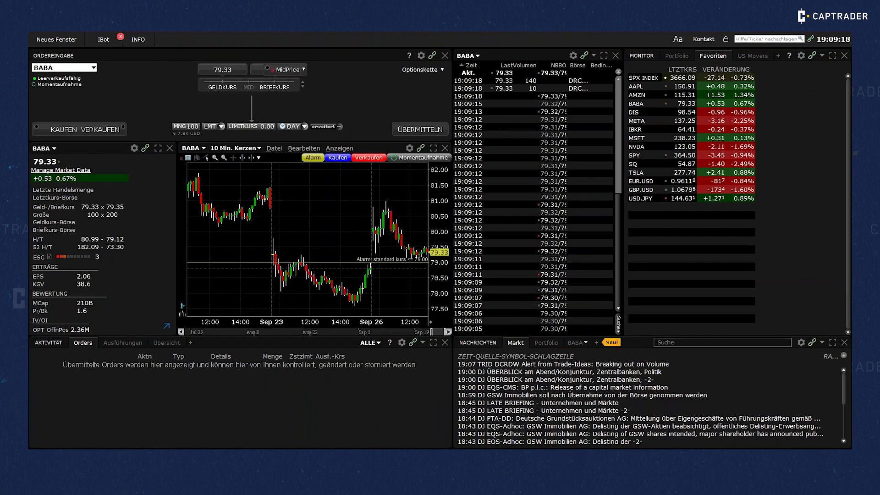
Step: Unlock the Mosaic layout for editing and remove the BABA time and sales window, confirming its closure
{"action": "mouse_move", "coordinate": [204, 456]}
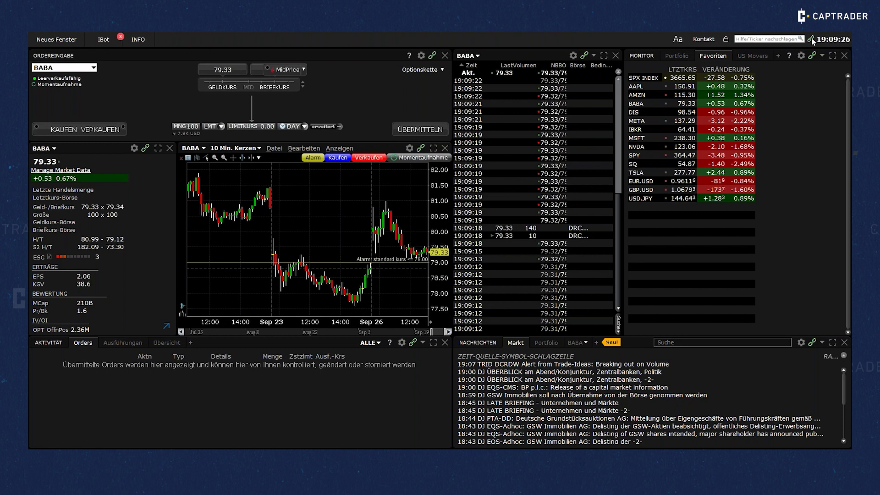
{"action": "left_click", "coordinate": [726, 40]}
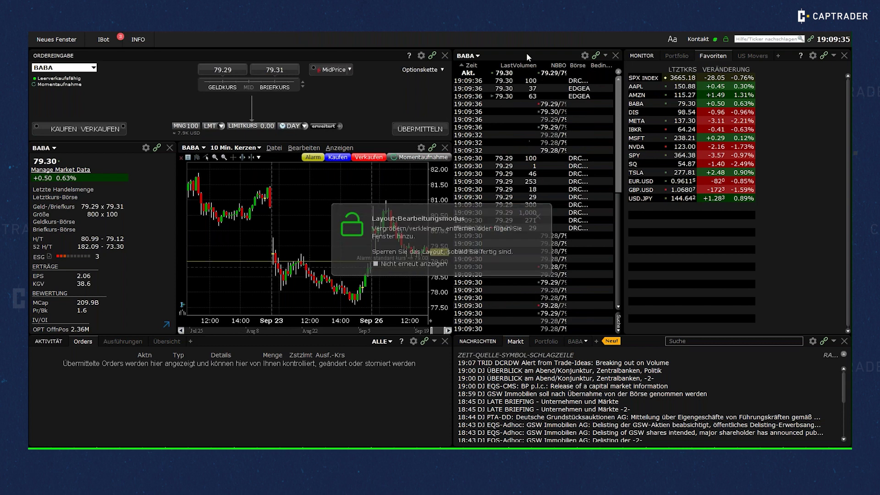
{"action": "mouse_move", "coordinate": [528, 50]}
{"action": "left_mouse_down"}
{"action": "mouse_move", "coordinate": [551, 120]}
{"action": "mouse_move", "coordinate": [419, 137]}
{"action": "mouse_move", "coordinate": [211, 127]}
{"action": "mouse_move", "coordinate": [428, 103]}
{"action": "mouse_move", "coordinate": [516, 62]}
{"action": "left_mouse_up"}
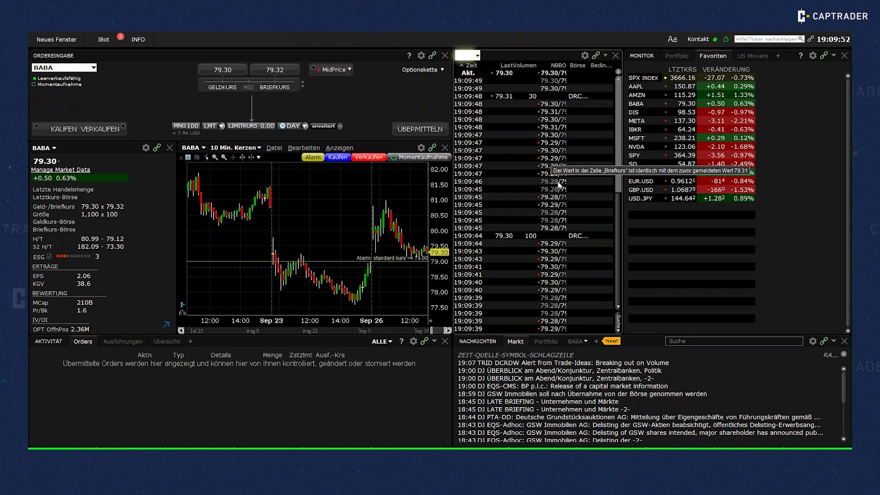
{"action": "left_click_drag", "start_coordinate": [564, 66], "coordinate": [584, 66]}
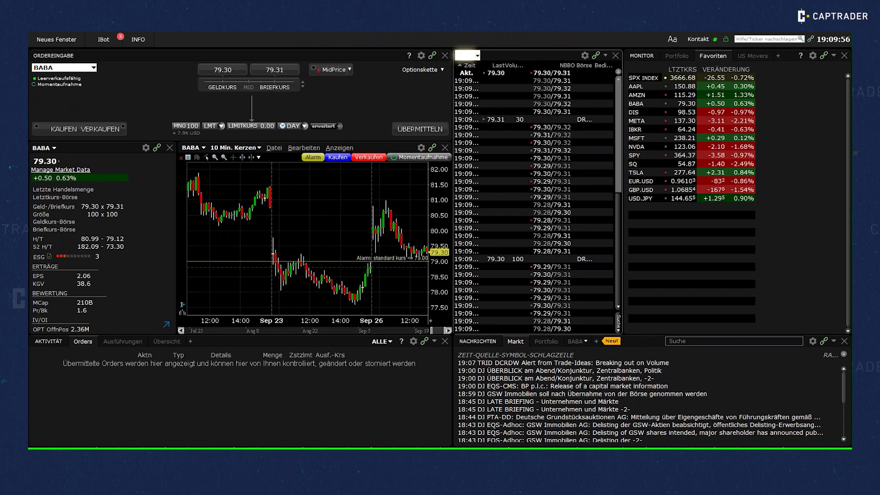
{"action": "left_click", "coordinate": [614, 55]}
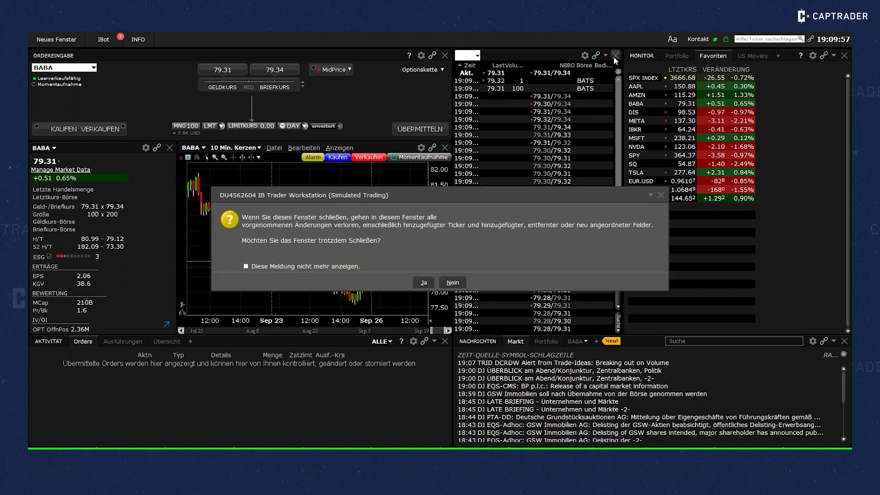
{"action": "left_click", "coordinate": [426, 282]}
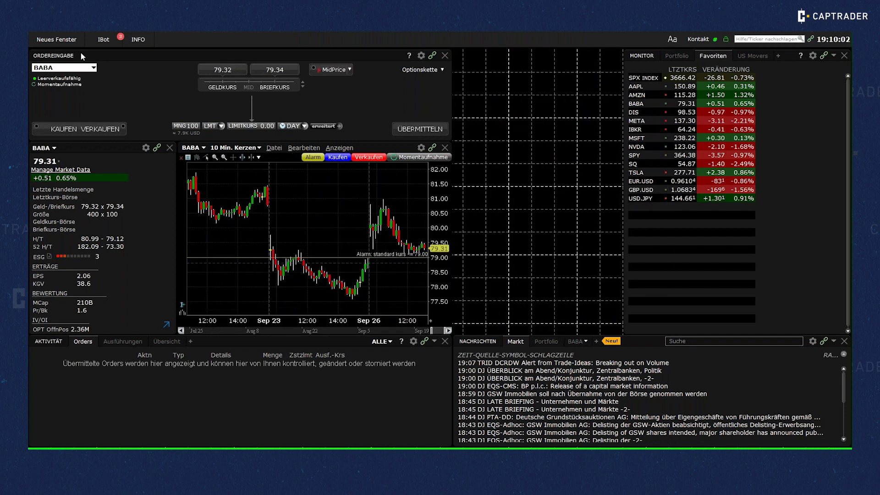
{"action": "left_click", "coordinate": [56, 41]}
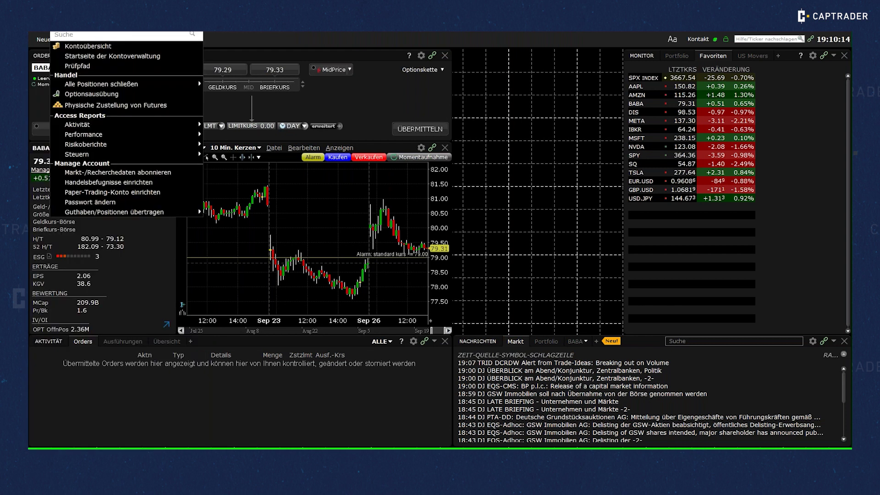
{"action": "key", "text": "Left"}
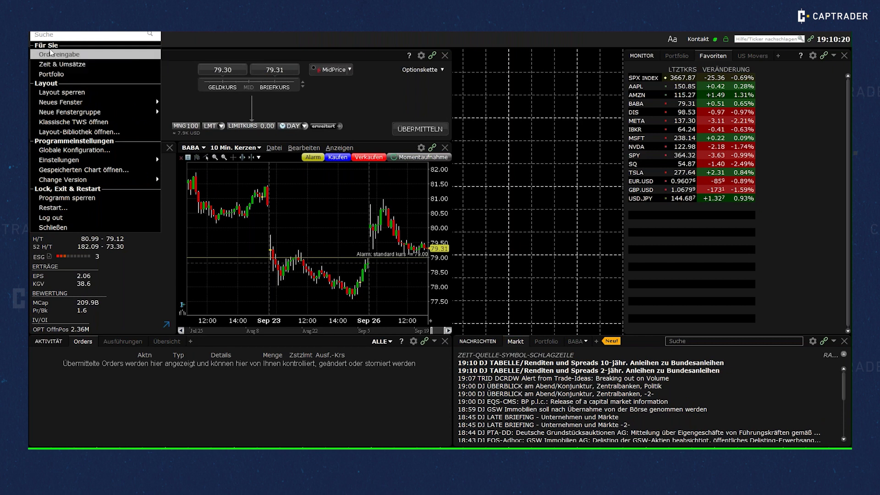
{"action": "key", "text": "Escape"}
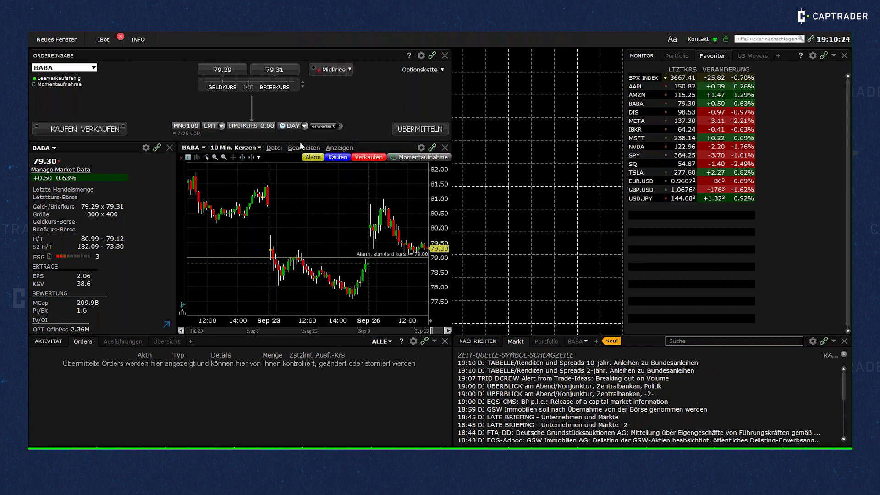
Step: Widen the Monitor window to fill the empty area beside the chart, and lock the layout with its changes saved
{"action": "left_click_drag", "start_coordinate": [624, 84], "coordinate": [455, 91]}
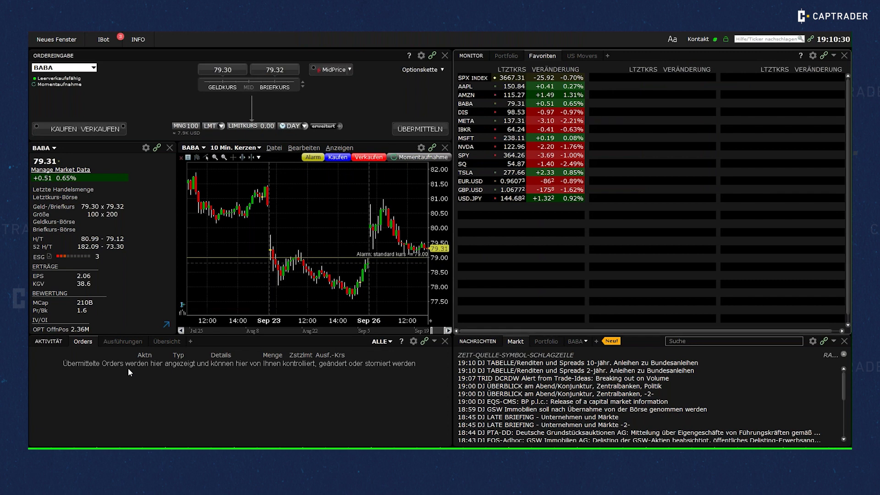
{"action": "left_click", "coordinate": [725, 41]}
{"action": "left_click", "coordinate": [725, 40]}
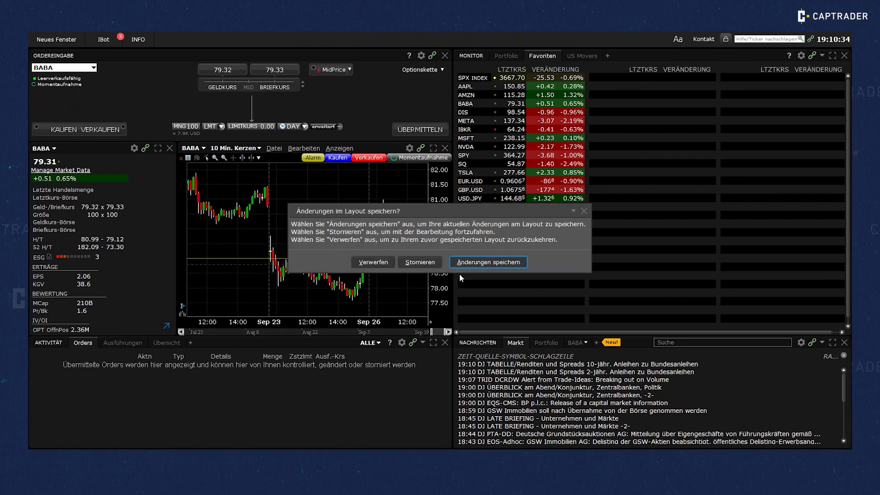
{"action": "left_click", "coordinate": [471, 265]}
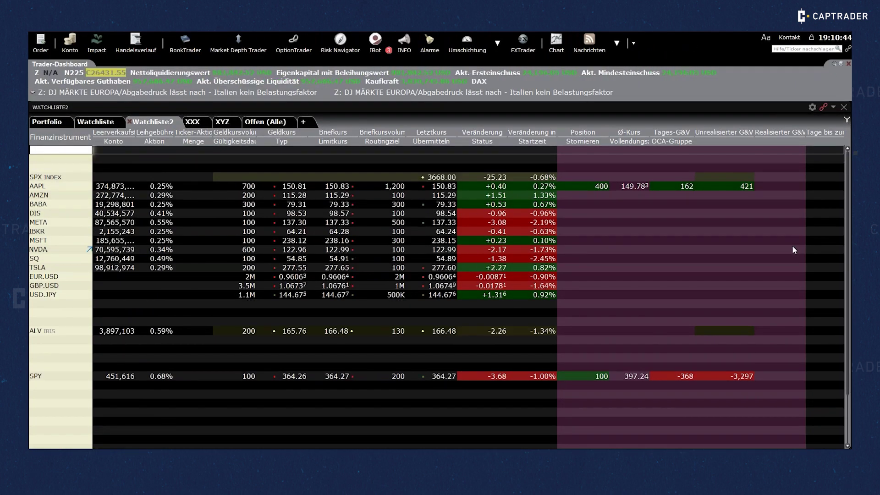
Step: Unlock the classic TWS layout and narrow the Watchliste2 window to about two thirds of the workspace width
{"action": "left_click", "coordinate": [810, 38]}
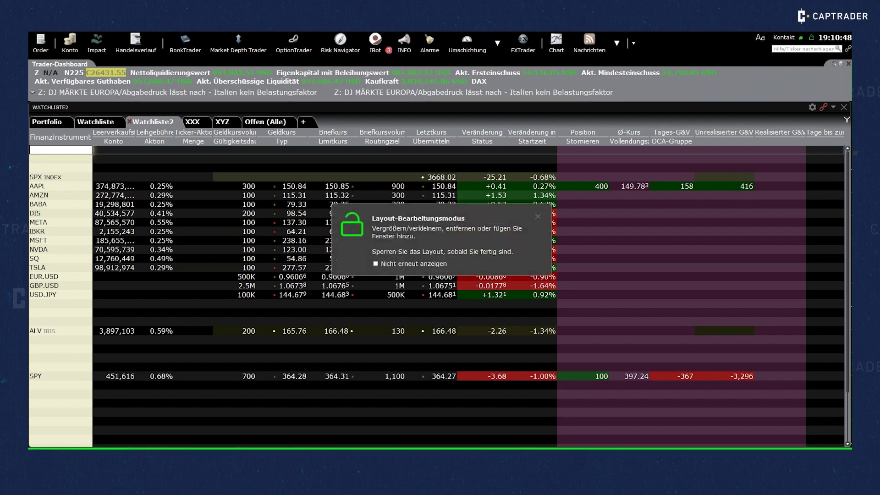
{"action": "left_click_drag", "start_coordinate": [849, 188], "coordinate": [456, 202]}
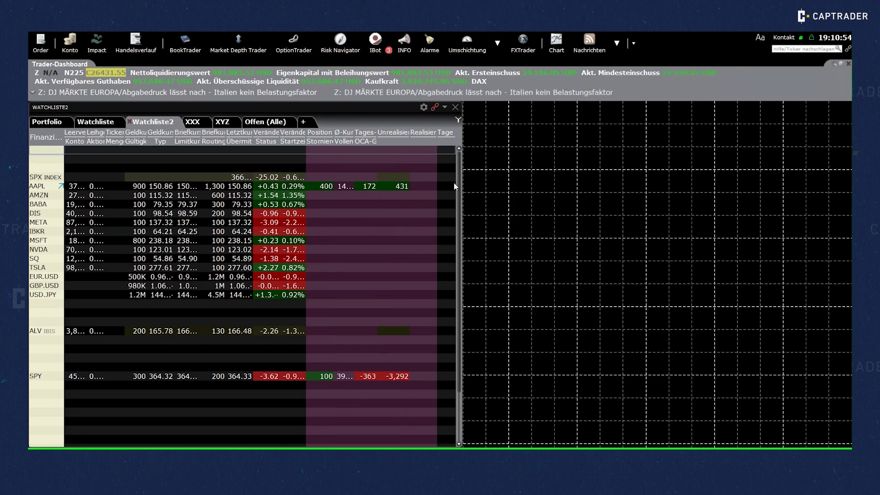
{"action": "left_click_drag", "start_coordinate": [461, 188], "coordinate": [595, 194]}
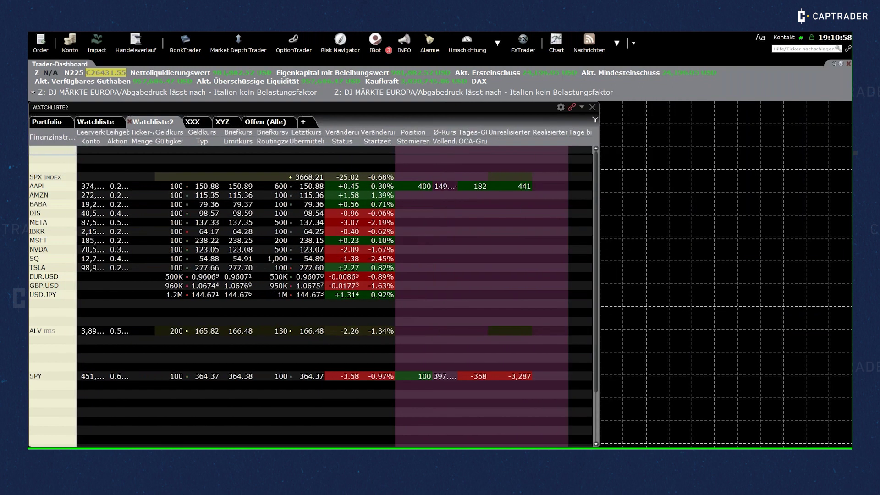
Step: Open a new chart for BABA from the watchlist and dock it in the free area beside the Watchliste2 window
{"action": "right_click", "coordinate": [38, 206]}
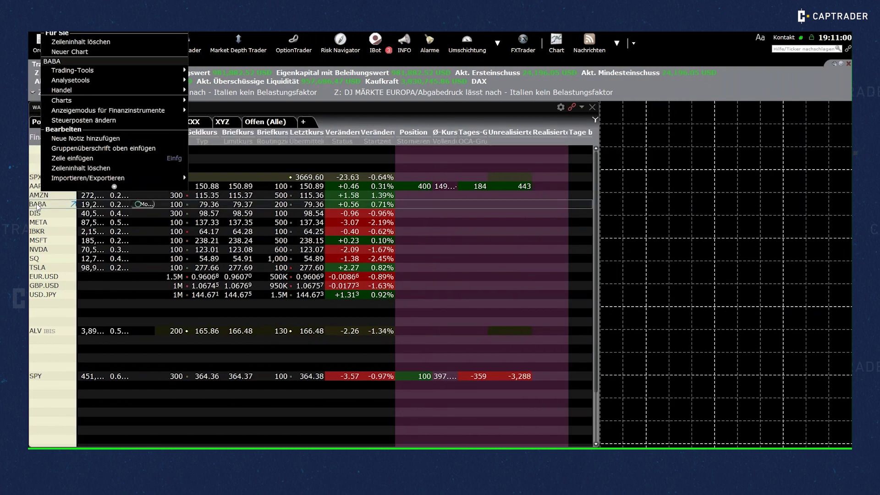
{"action": "mouse_move", "coordinate": [106, 100]}
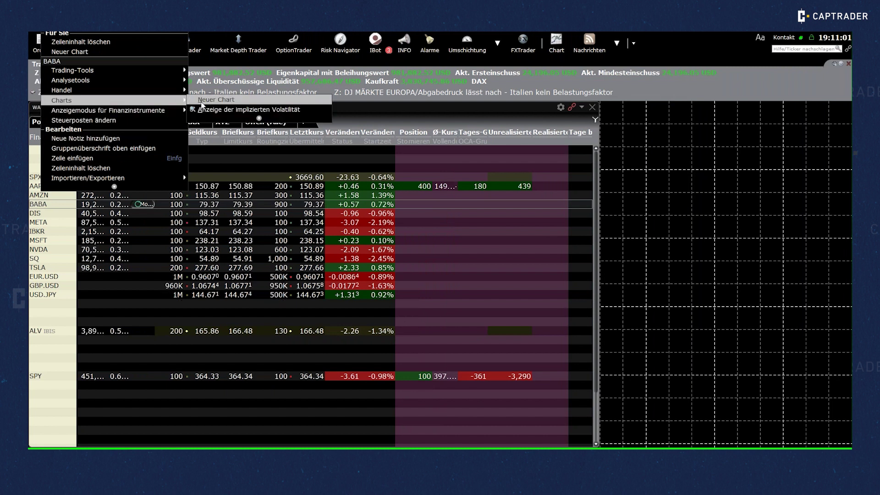
{"action": "left_click", "coordinate": [201, 101]}
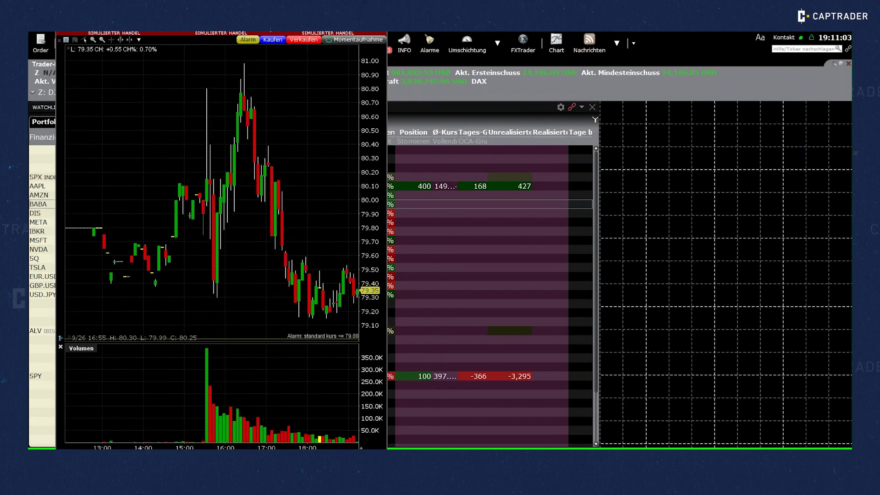
{"action": "left_click_drag", "start_coordinate": [268, 33], "coordinate": [717, 111]}
{"action": "left_click_drag", "start_coordinate": [516, 151], "coordinate": [600, 155]}
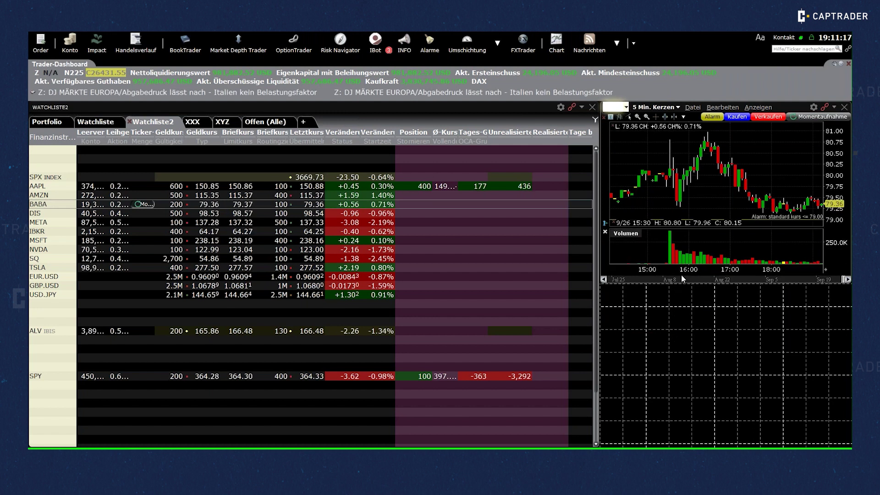
Step: Close the docked BABA chart window and confirm discarding its changes
{"action": "left_click", "coordinate": [844, 107]}
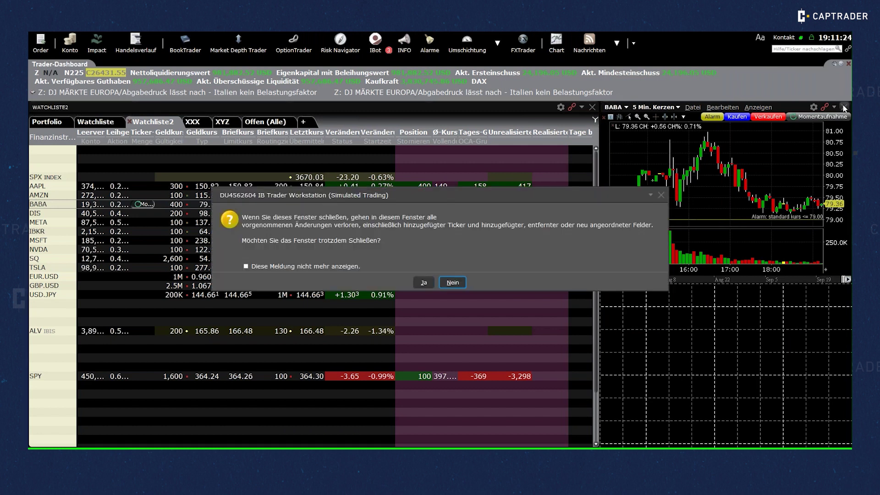
{"action": "left_click", "coordinate": [423, 283]}
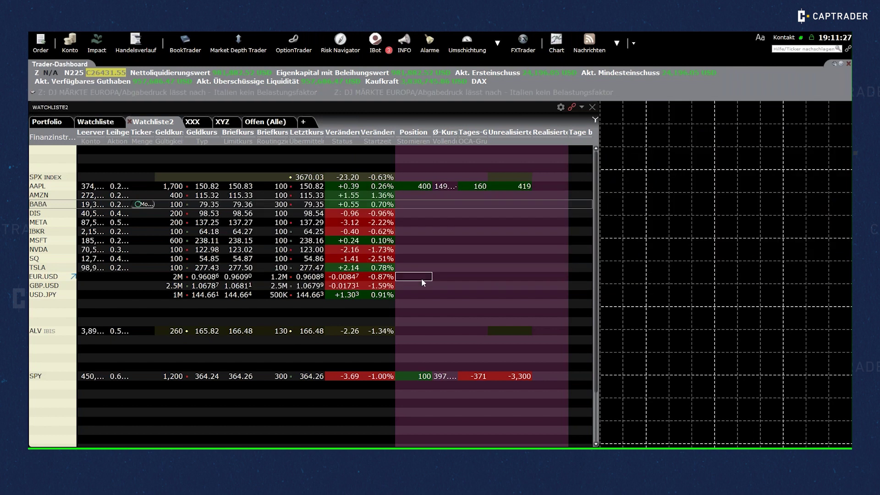
Step: Stretch the Watchliste2 window back across the full workspace width and lock the layout
{"action": "left_click_drag", "start_coordinate": [597, 137], "coordinate": [845, 139]}
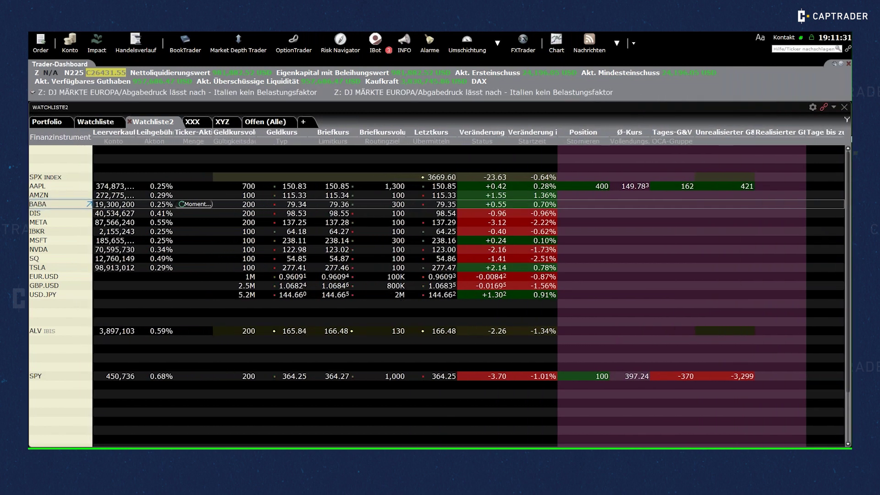
{"action": "left_click", "coordinate": [812, 41]}
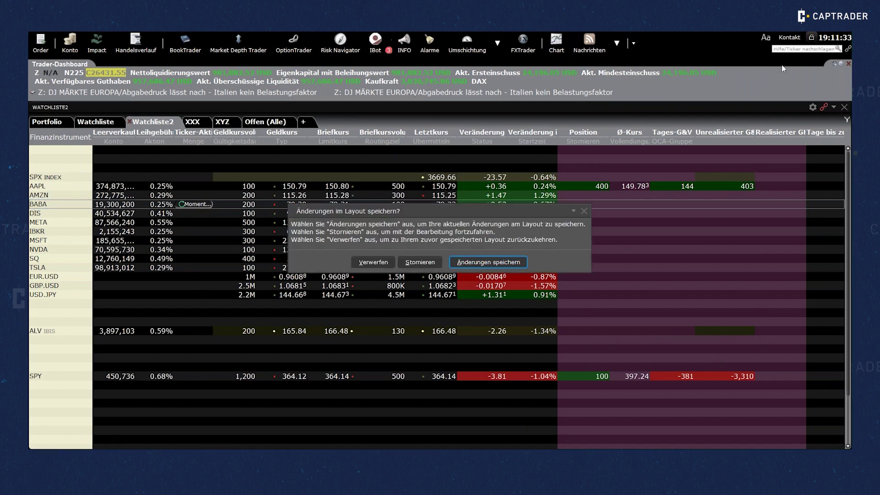
{"action": "left_click", "coordinate": [554, 257]}
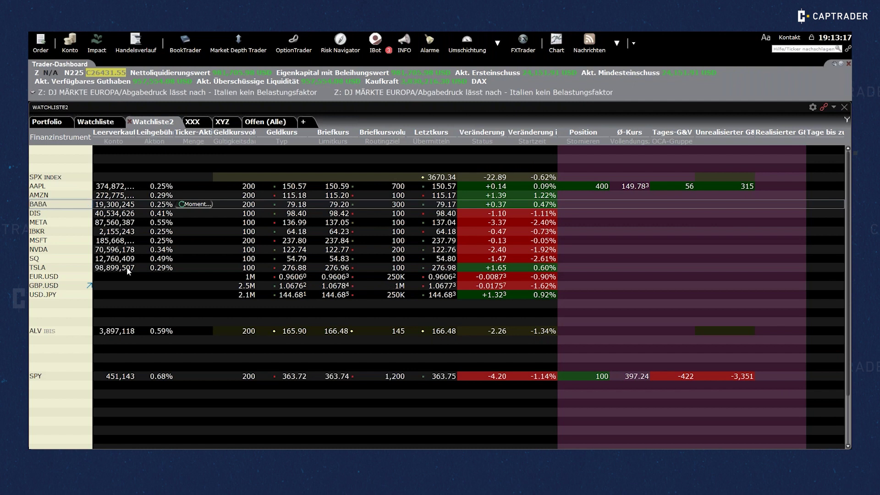
Step: View the Portfolio page and switch to the Watchliste page
{"action": "left_click", "coordinate": [48, 121]}
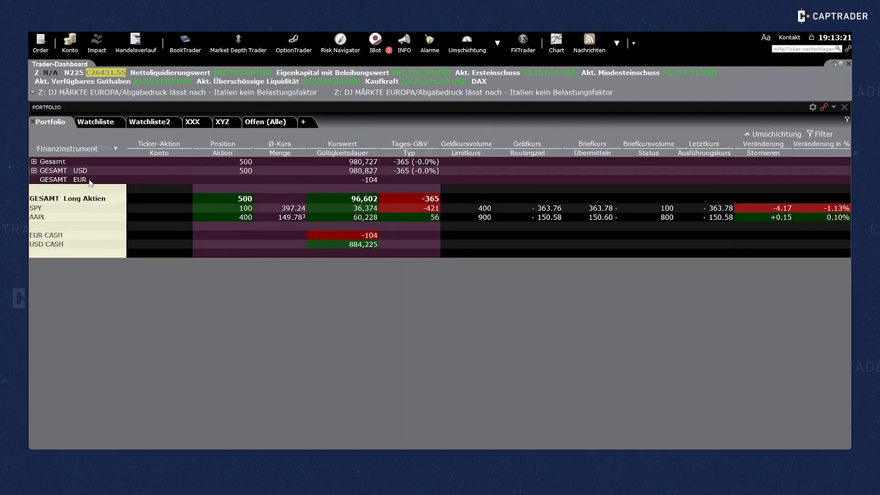
{"action": "left_click", "coordinate": [84, 124]}
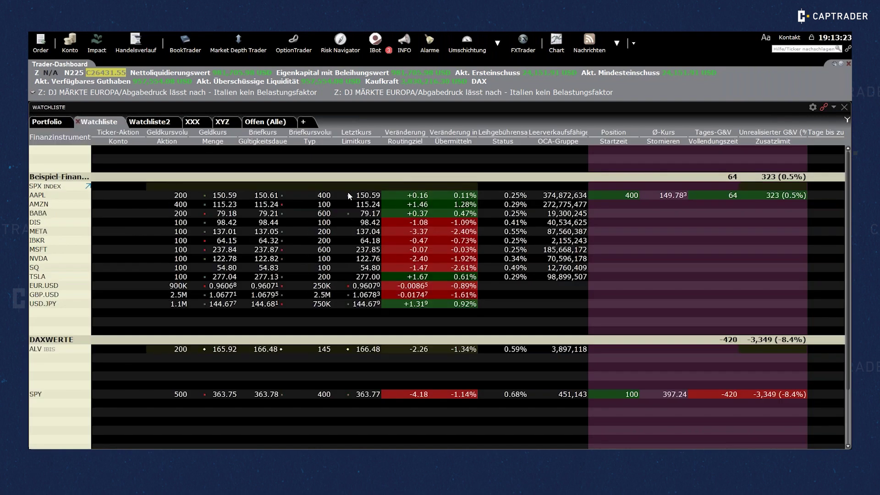
Step: Select the empty first row of the Watchliste, open the OptionTrader, and acknowledge the dividend information notice
{"action": "left_click", "coordinate": [66, 150]}
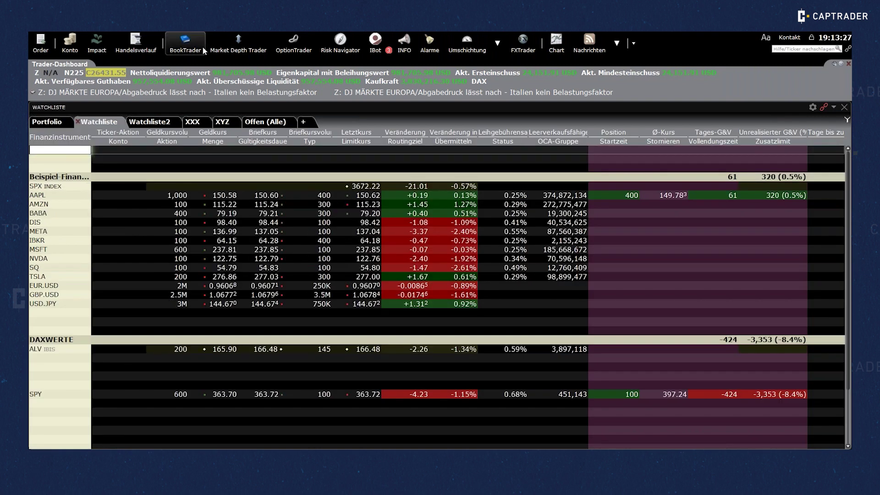
{"action": "left_click", "coordinate": [280, 55]}
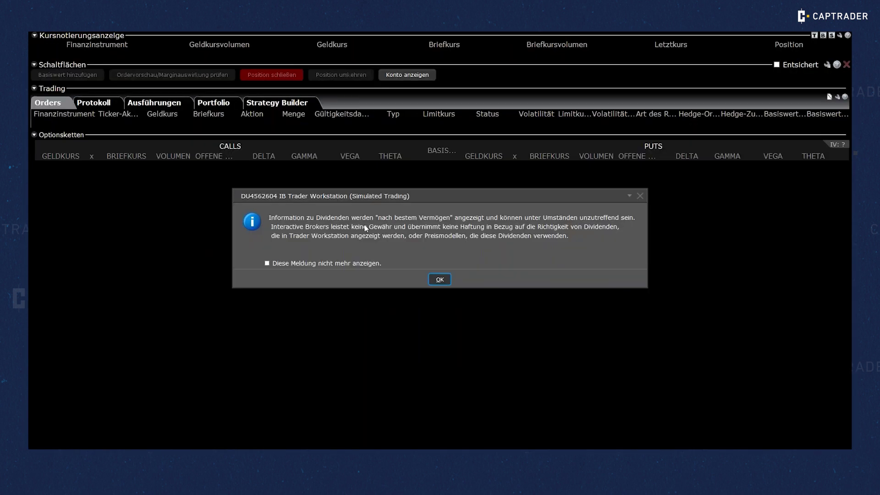
{"action": "left_click", "coordinate": [439, 280]}
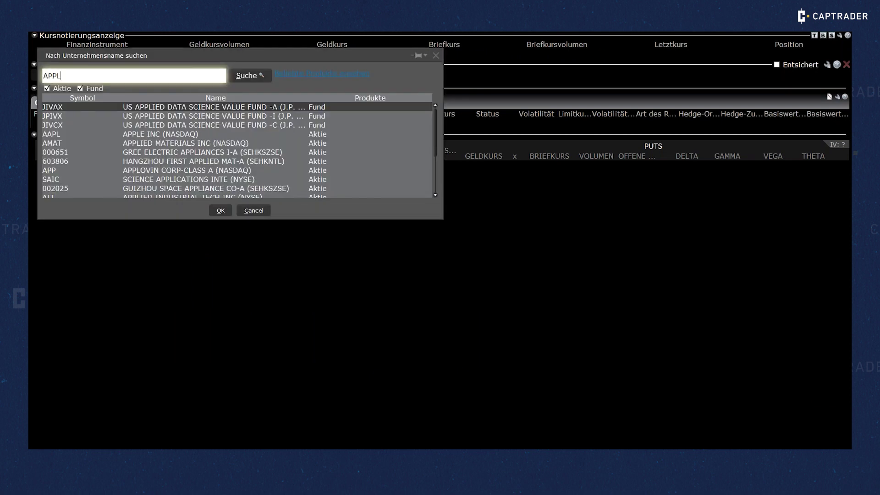
Step: Load the NASDAQ-listed Apple Inc share with SMART routing into the OptionTrader and show its DEC 16 '22 option chain
{"action": "double_click", "coordinate": [57, 138]}
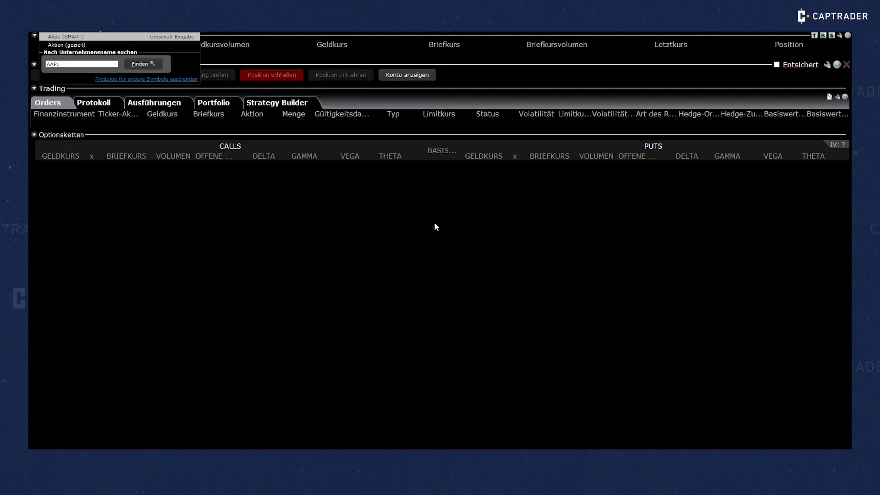
{"action": "left_click", "coordinate": [83, 37]}
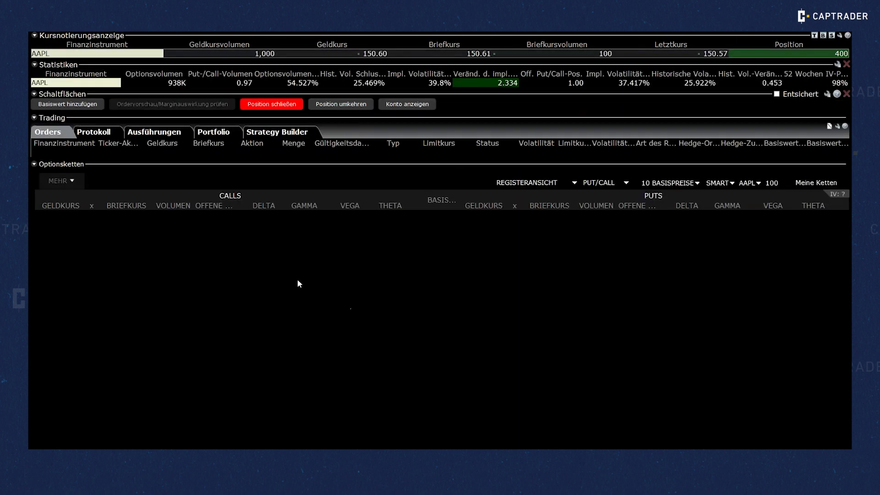
{"action": "left_click", "coordinate": [167, 186]}
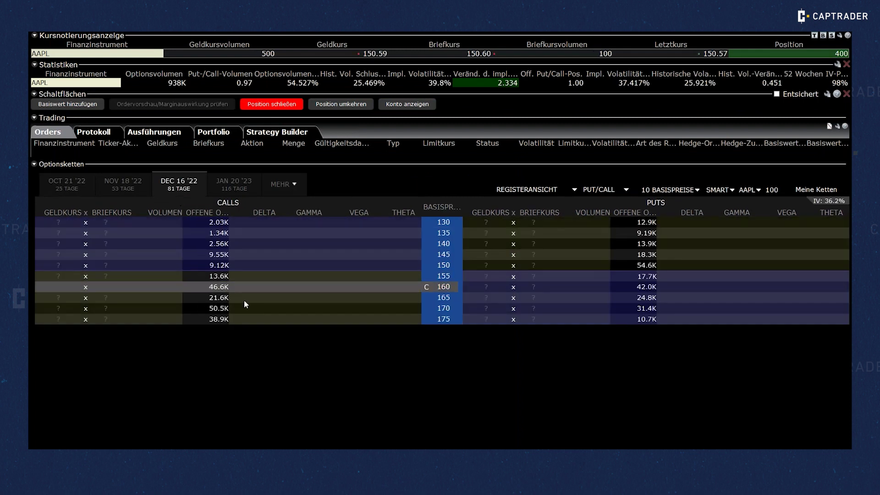
Step: Create a buy order for one AAPL Dec16'22 145 call, set its order type to MKT, and transmit it
{"action": "left_click", "coordinate": [103, 254]}
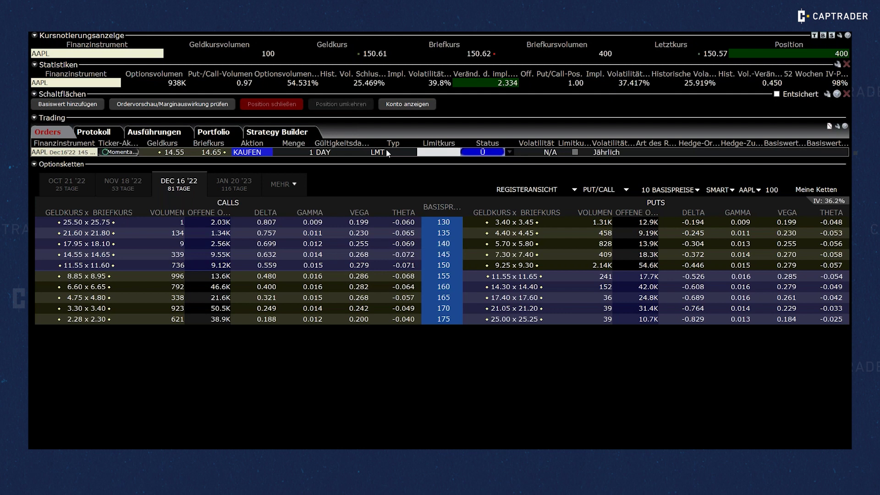
{"action": "left_click", "coordinate": [386, 149]}
{"action": "left_click", "coordinate": [400, 173]}
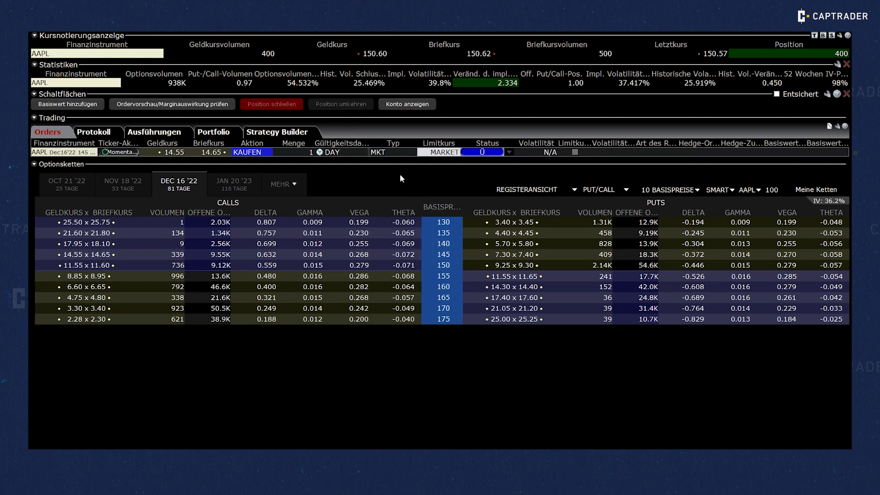
{"action": "left_click", "coordinate": [483, 153]}
{"action": "left_click", "coordinate": [420, 345]}
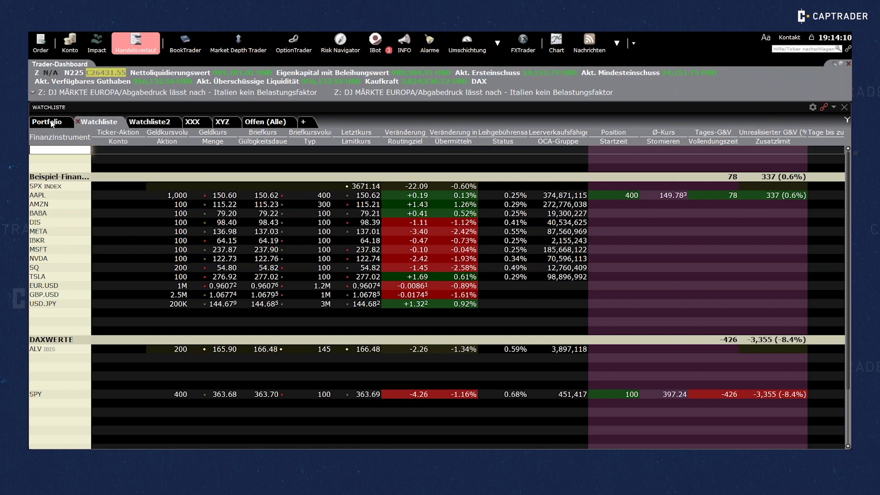
Step: On the Portfolio page, insert the Delta column from the Greeks category before the Kurswert column
{"action": "left_click", "coordinate": [49, 122]}
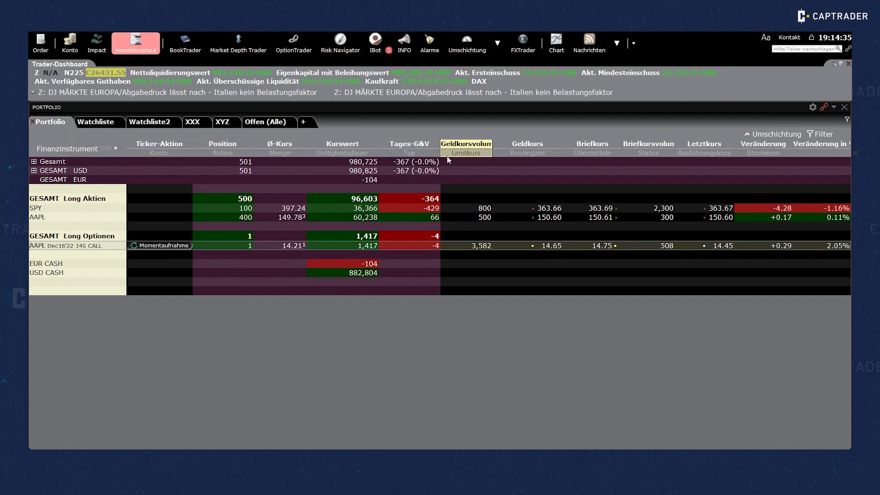
{"action": "mouse_move", "coordinate": [471, 157]}
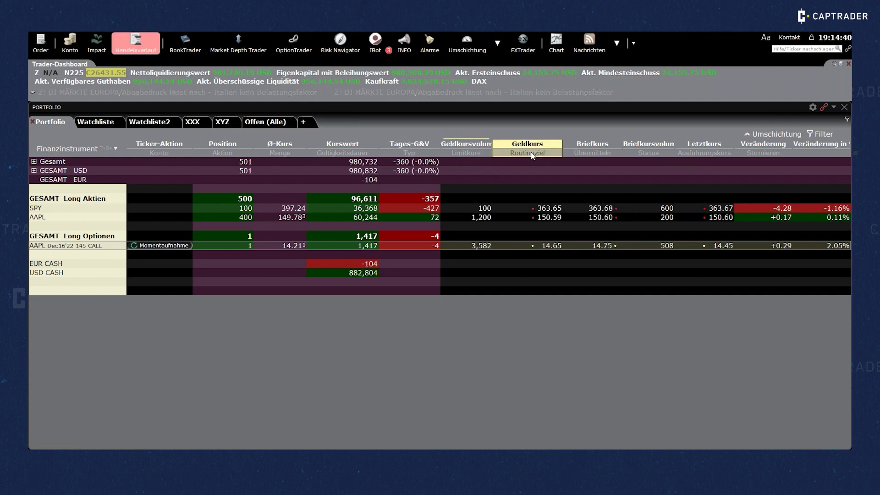
{"action": "right_click", "coordinate": [352, 148]}
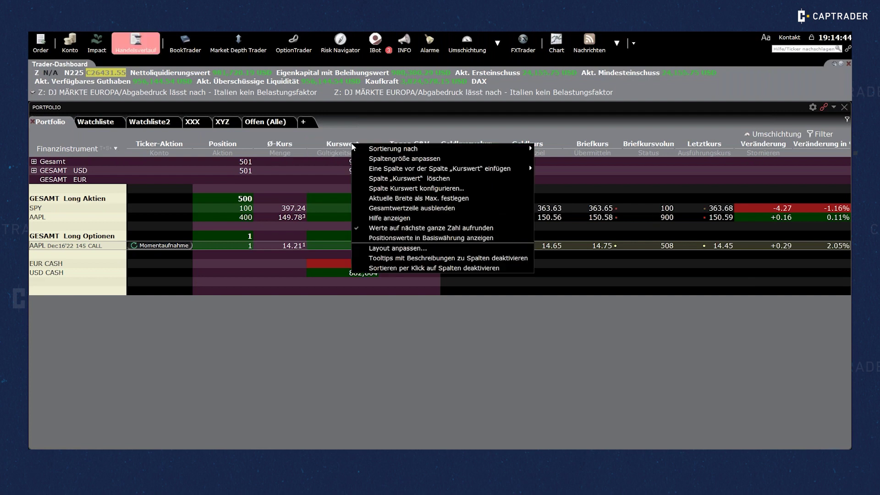
{"action": "mouse_move", "coordinate": [399, 170]}
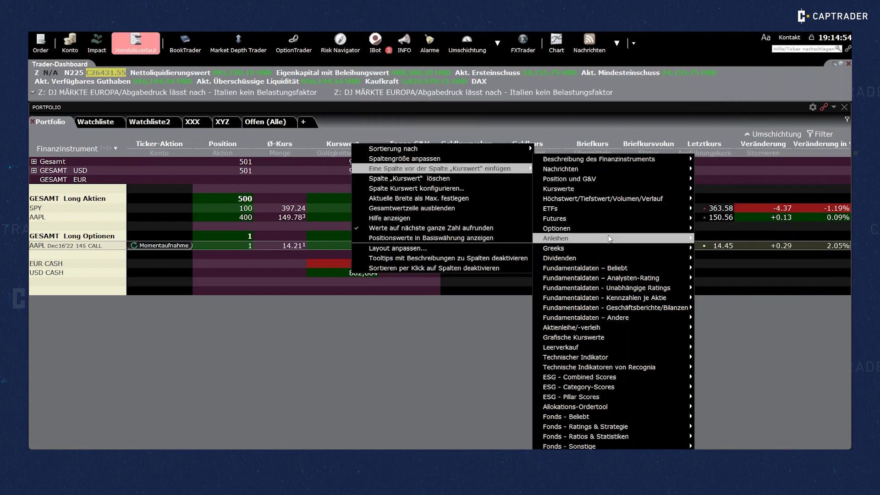
{"action": "mouse_move", "coordinate": [612, 248]}
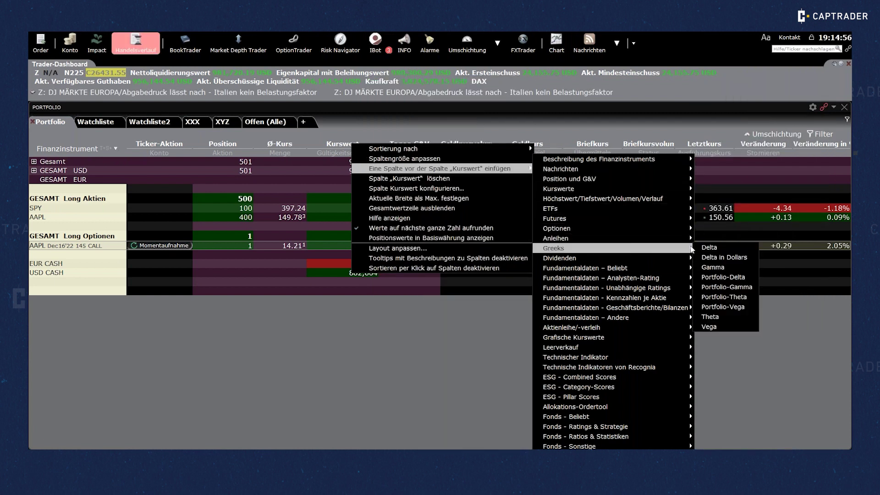
{"action": "left_click", "coordinate": [709, 247]}
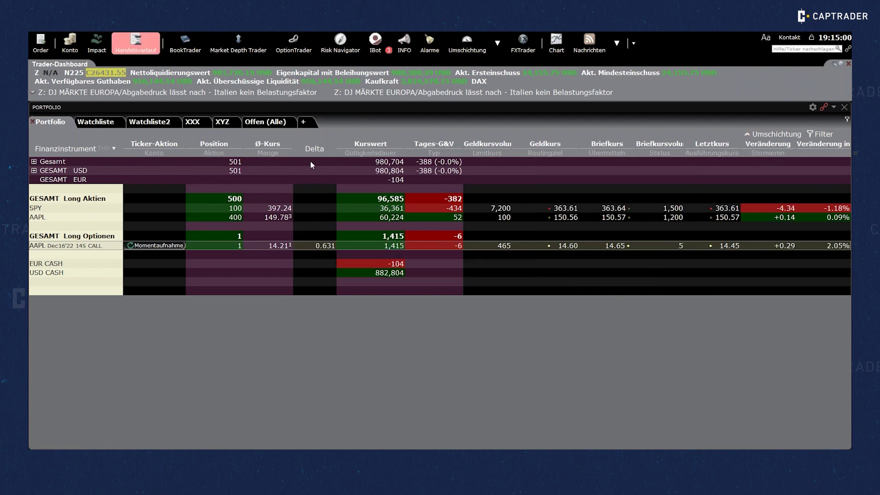
Step: Read the descriptions of the Delta and Kurswert columns and browse the column categories that can be inserted before Kurswert
{"action": "mouse_move", "coordinate": [319, 156]}
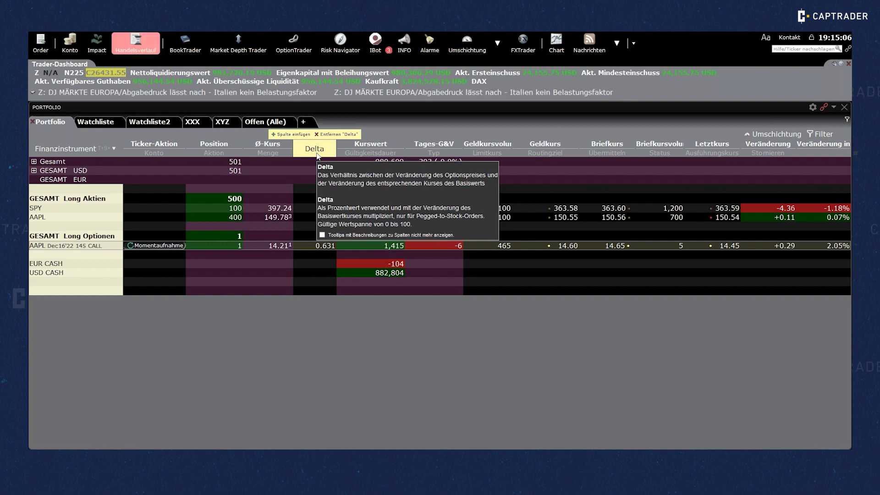
{"action": "mouse_move", "coordinate": [371, 147]}
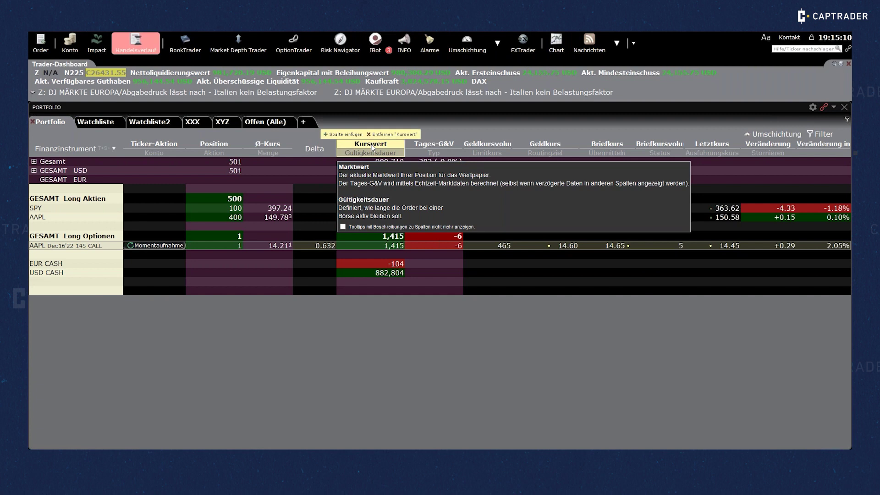
{"action": "right_click", "coordinate": [371, 147]}
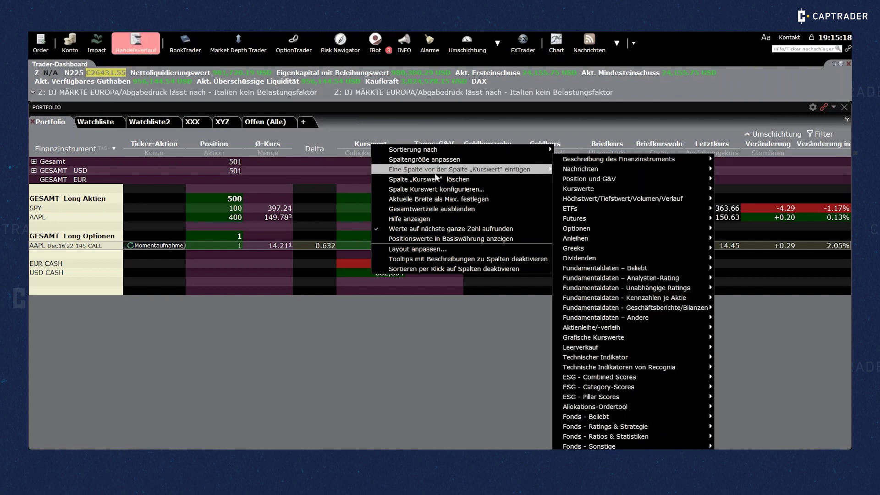
{"action": "mouse_move", "coordinate": [548, 169]}
{"action": "mouse_move", "coordinate": [592, 250]}
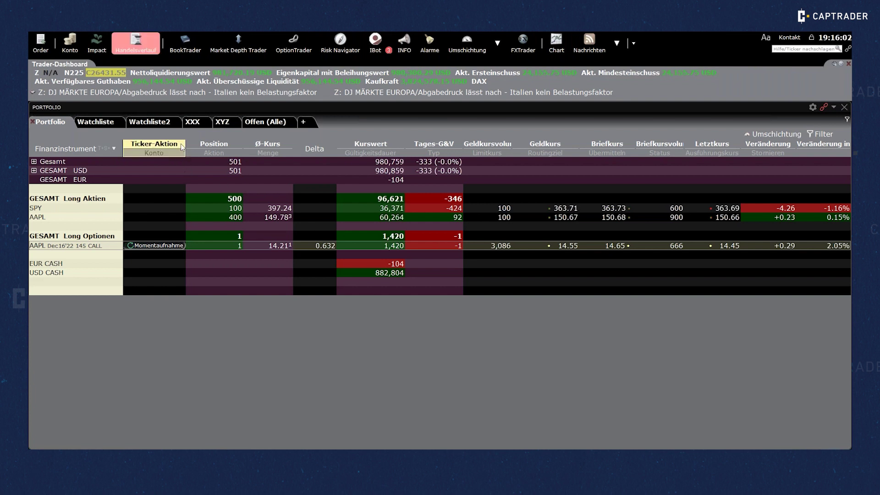
Step: Select an empty row between the BRR and KC futures on the XXX page and switch to the Chrome browser
{"action": "left_click", "coordinate": [188, 124]}
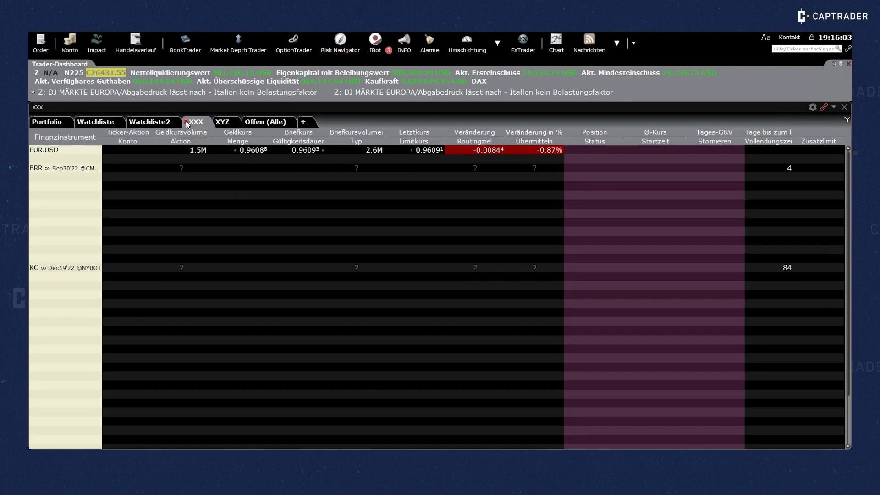
{"action": "left_click", "coordinate": [40, 193]}
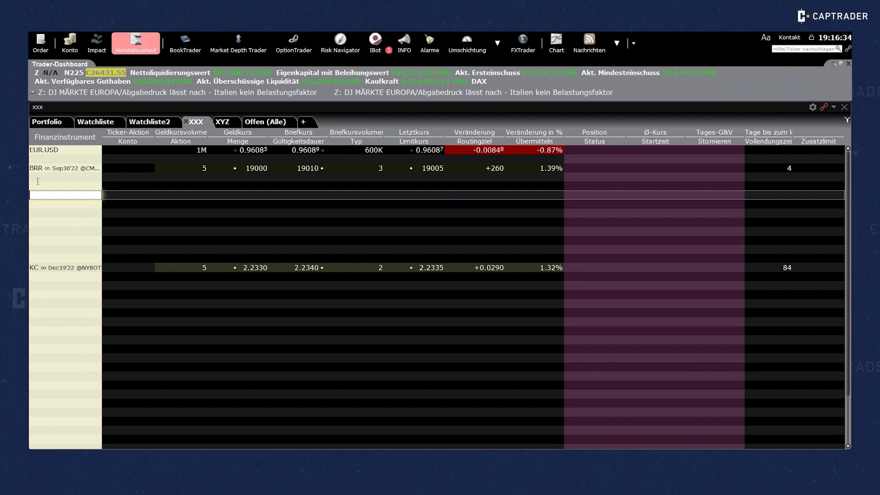
{"action": "mouse_move", "coordinate": [121, 456]}
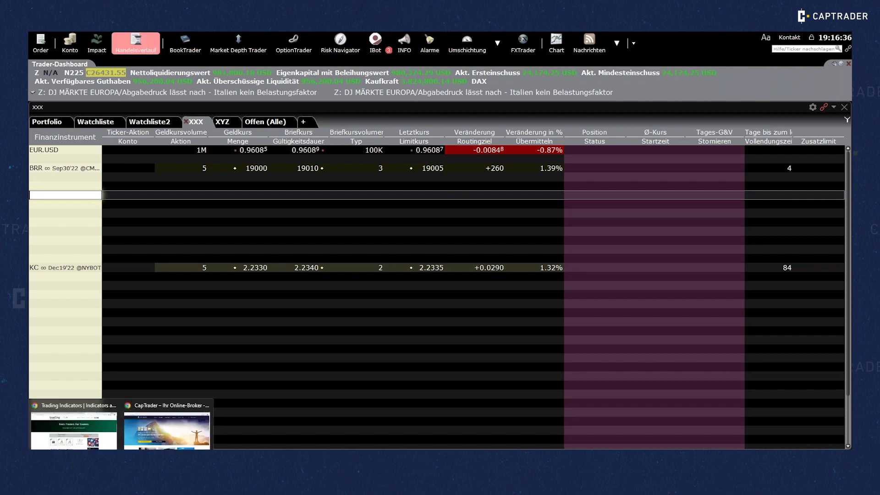
{"action": "left_click", "coordinate": [167, 429]}
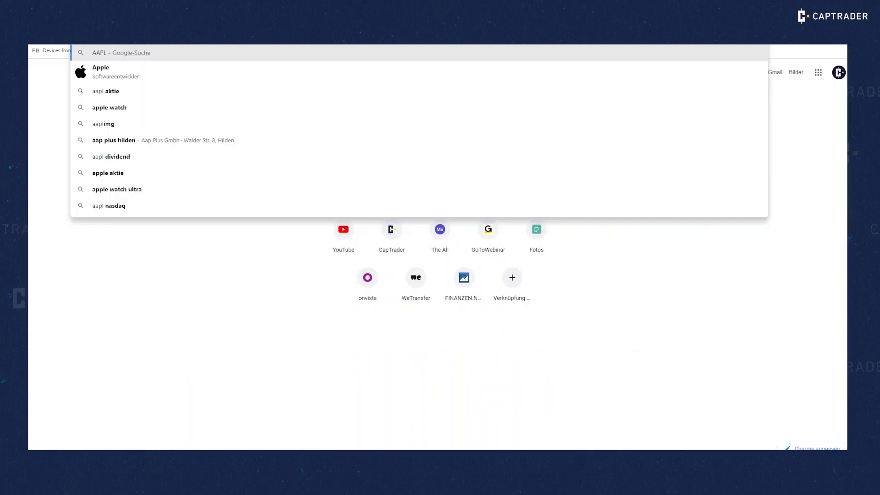
{"action": "left_click", "coordinate": [119, 89]}
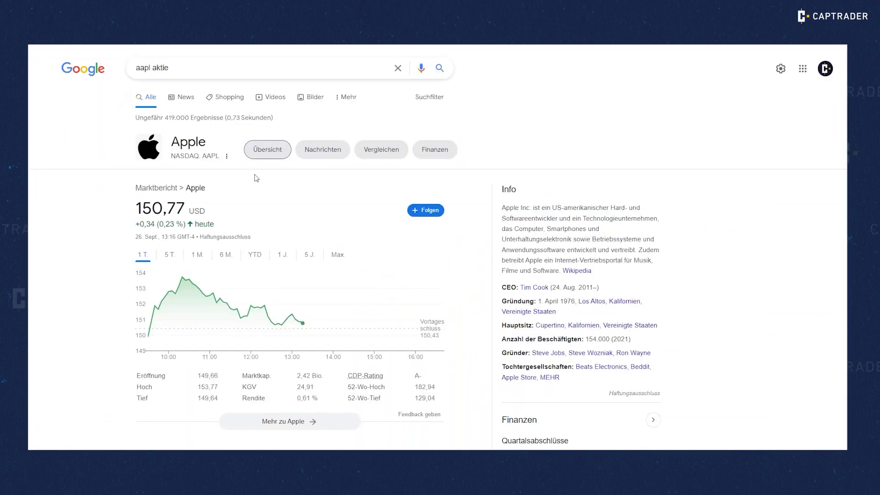
{"action": "scroll", "coordinate": [268, 198], "scroll_direction": "down", "scroll_amount": 9}
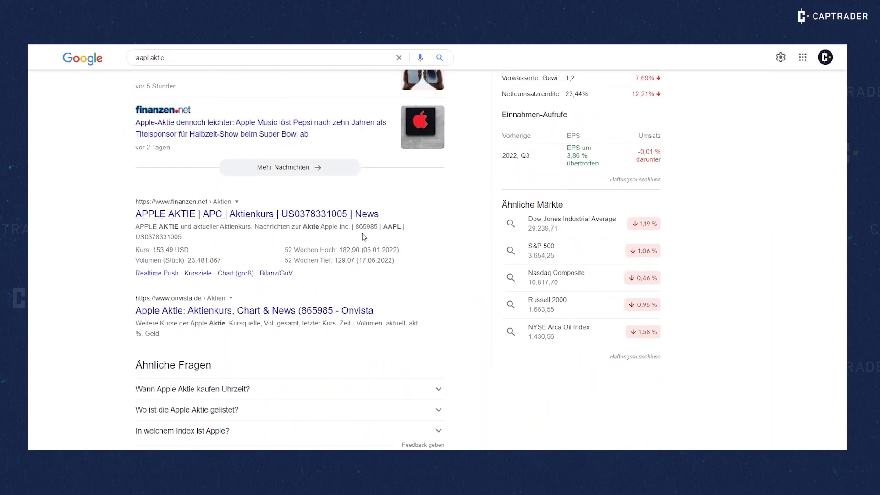
{"action": "left_click_drag", "start_coordinate": [182, 237], "coordinate": [136, 237]}
{"action": "key", "text": "ctrl+c"}
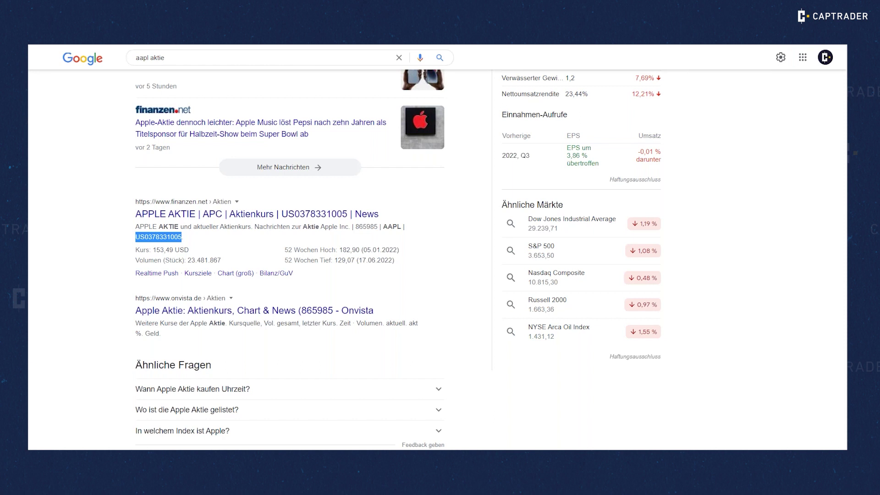
{"action": "left_click", "coordinate": [111, 426]}
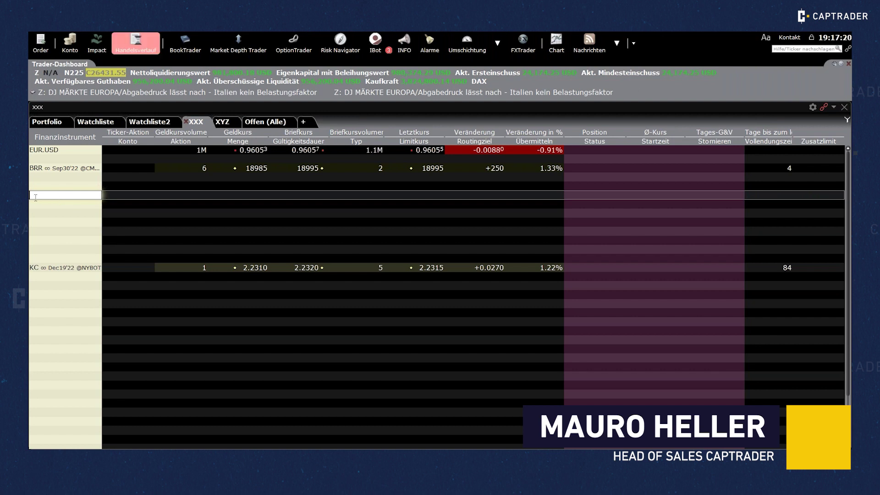
{"action": "key", "text": "ctrl+v"}
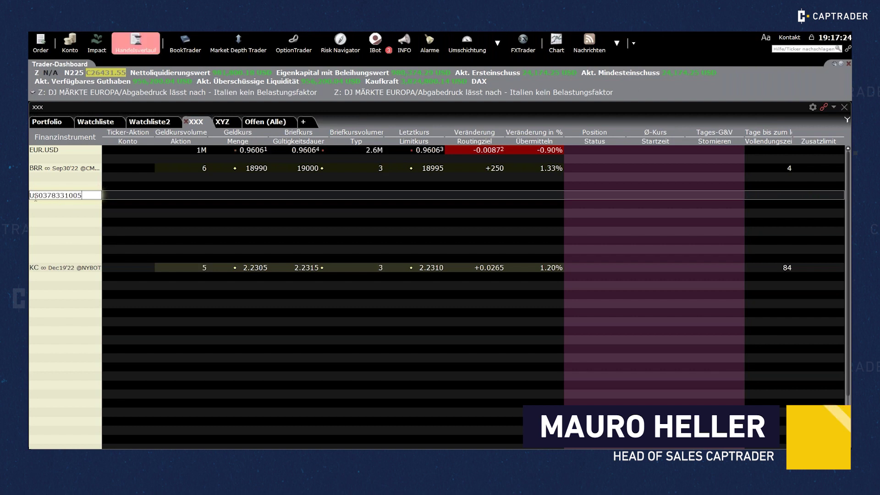
{"action": "key", "text": "Return"}
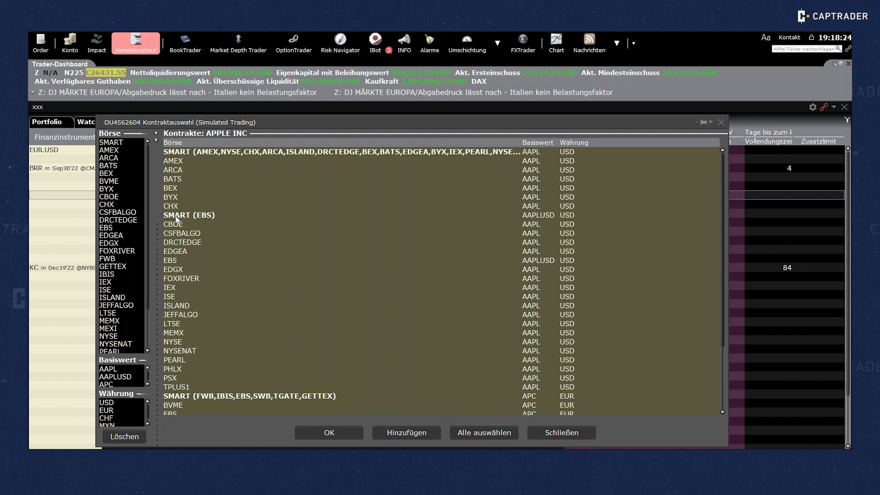
{"action": "scroll", "coordinate": [208, 221], "scroll_direction": "down", "scroll_amount": 3}
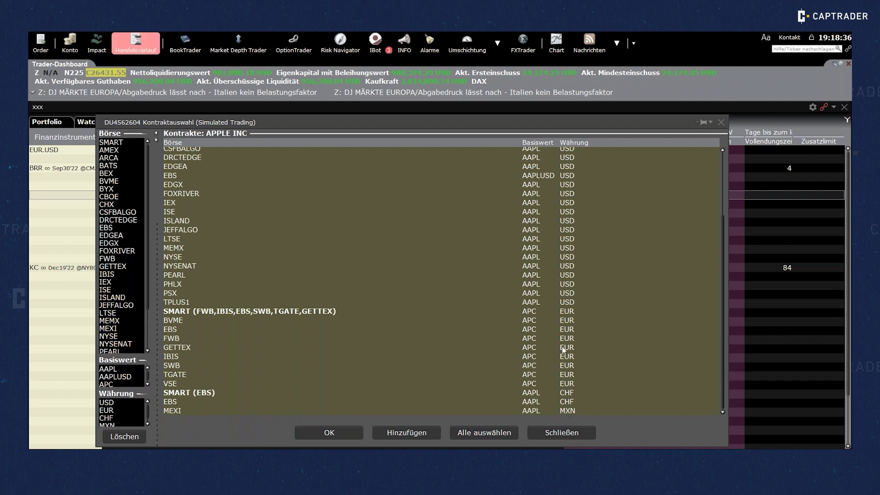
{"action": "scroll", "coordinate": [569, 255], "scroll_direction": "up", "scroll_amount": 5}
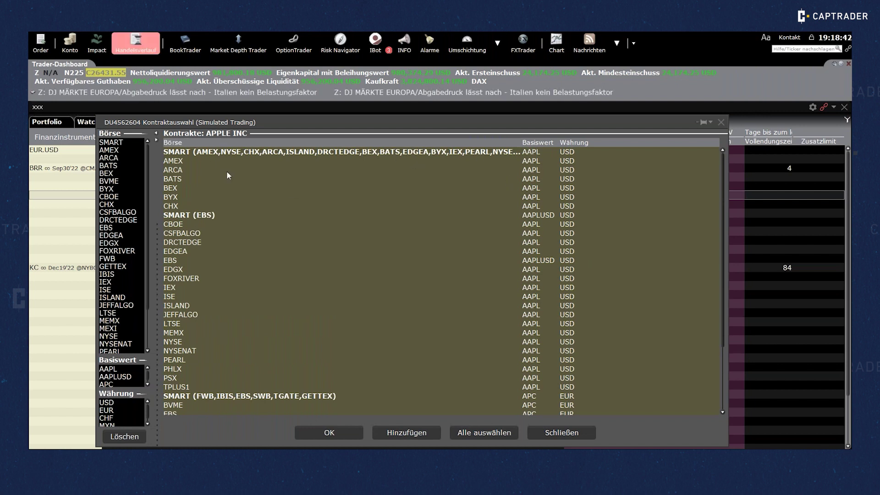
{"action": "left_click", "coordinate": [193, 154]}
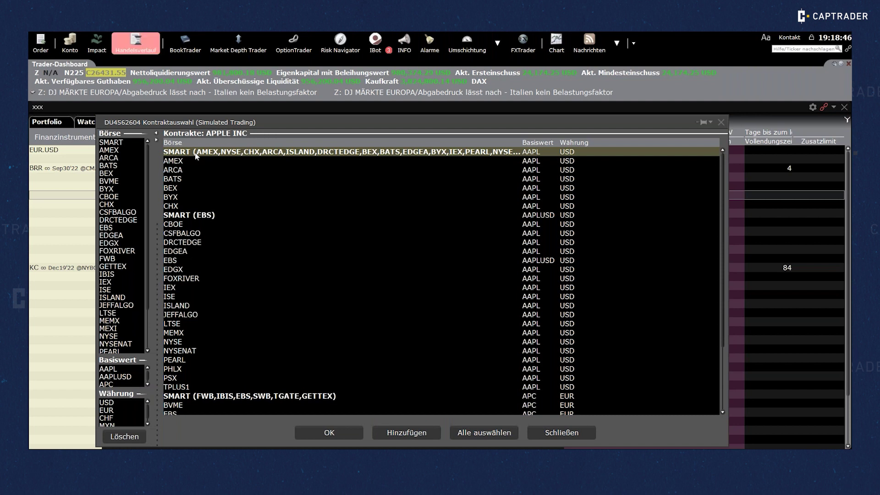
{"action": "left_click", "coordinate": [346, 433]}
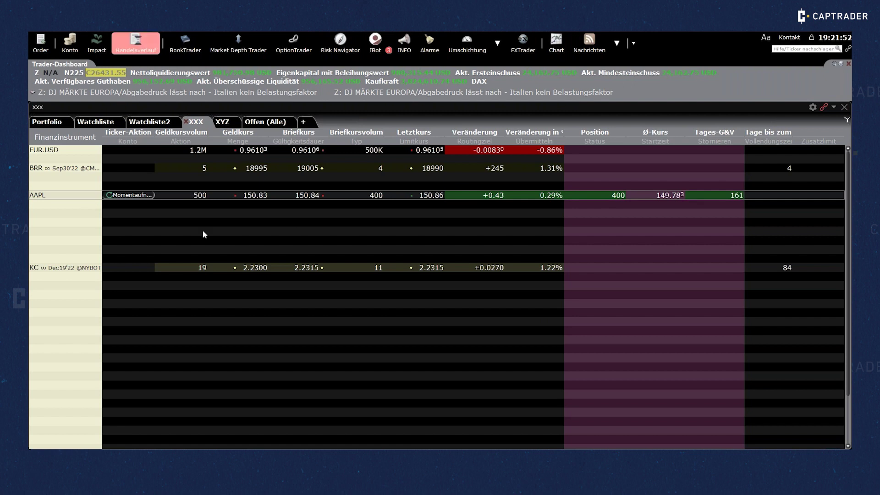
Step: Insert the Unternehmensname column before the Finanzinstrument column on the XXX page, without applying the change to similar pages
{"action": "right_click", "coordinate": [91, 138]}
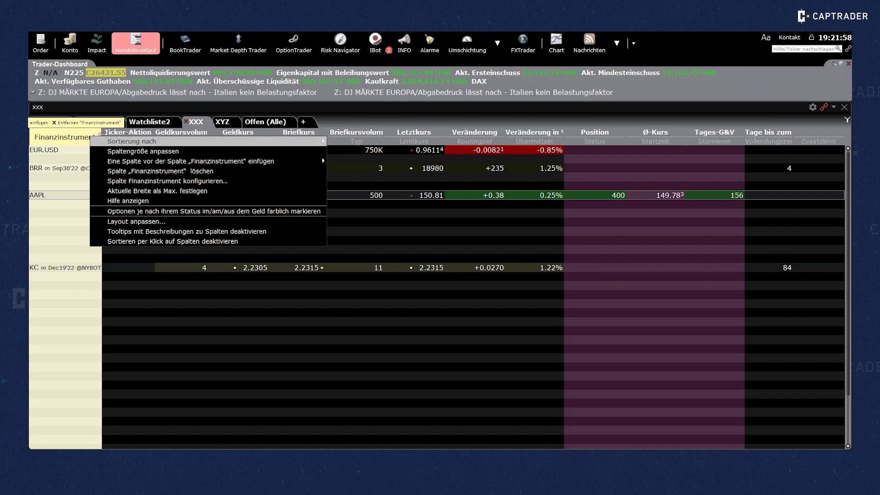
{"action": "mouse_move", "coordinate": [252, 161]}
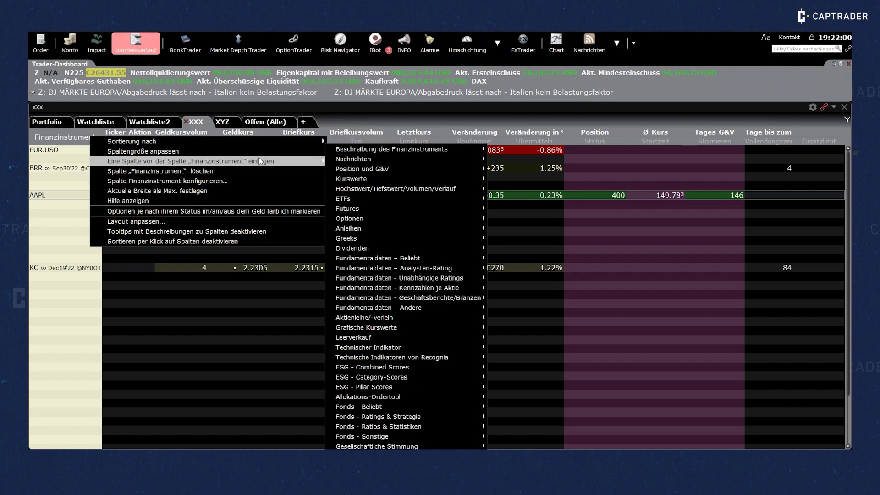
{"action": "mouse_move", "coordinate": [360, 152]}
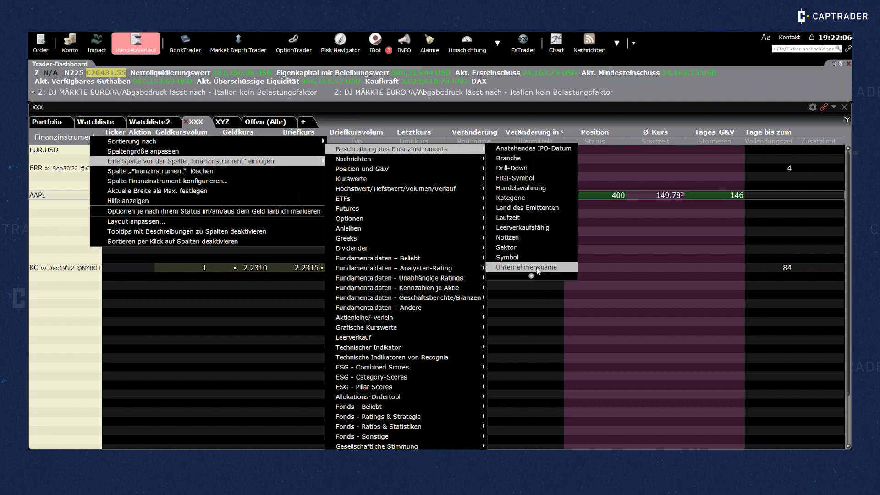
{"action": "left_click", "coordinate": [538, 270]}
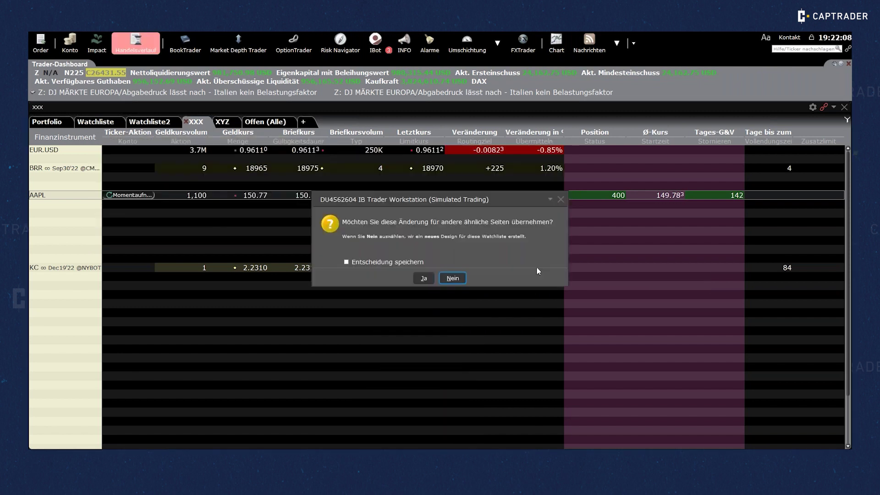
{"action": "left_click", "coordinate": [452, 280]}
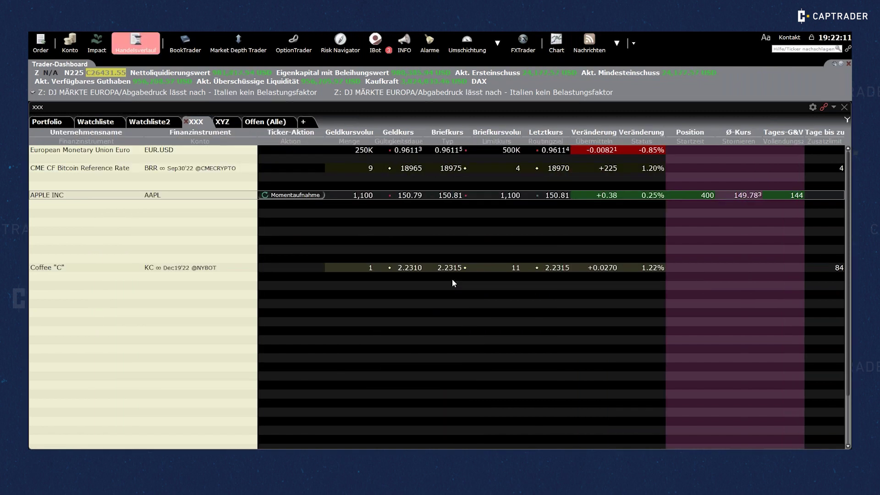
Step: Add Microsoft's SMART stock contract MSFT from NASDAQ to the empty row below AAPL on the XXX page
{"action": "mouse_move", "coordinate": [76, 133]}
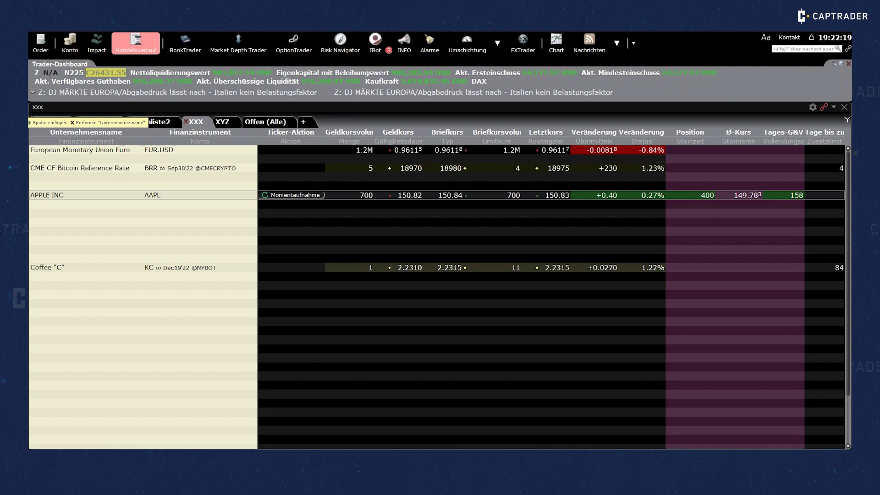
{"action": "left_click", "coordinate": [152, 208]}
{"action": "type", "text": "MSFT"}
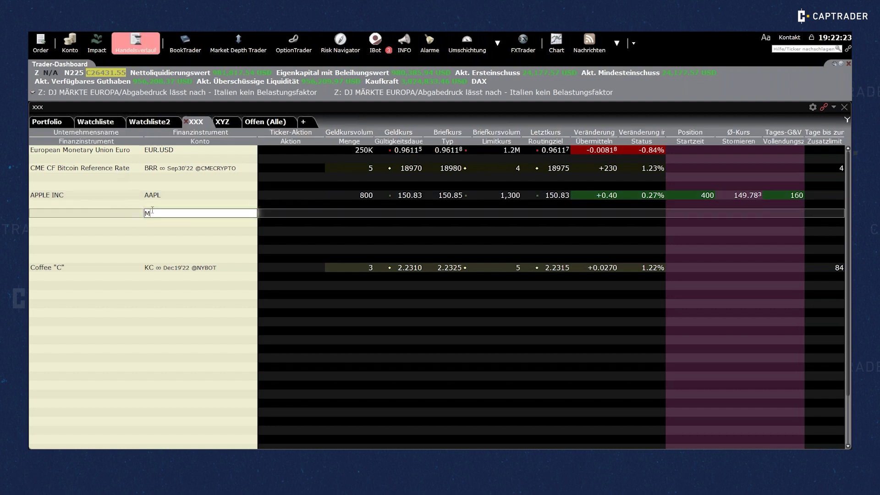
{"action": "key", "text": "Return"}
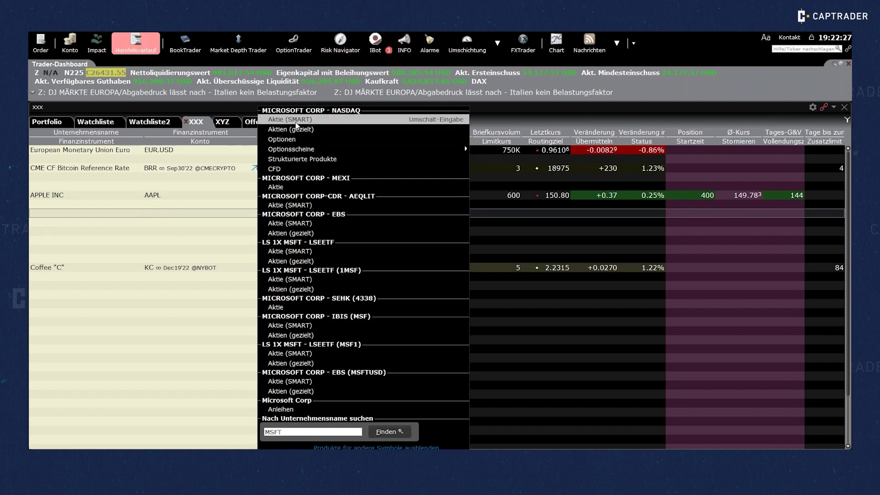
{"action": "left_click", "coordinate": [293, 119]}
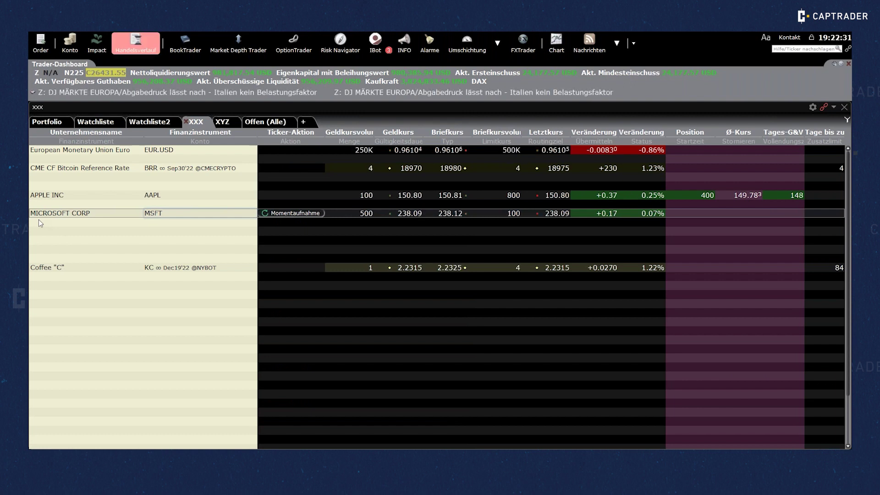
Step: Move only the Unternehmensname column behind the Finanzinstrument column on the XXX page
{"action": "left_click_drag", "start_coordinate": [72, 138], "coordinate": [169, 147]}
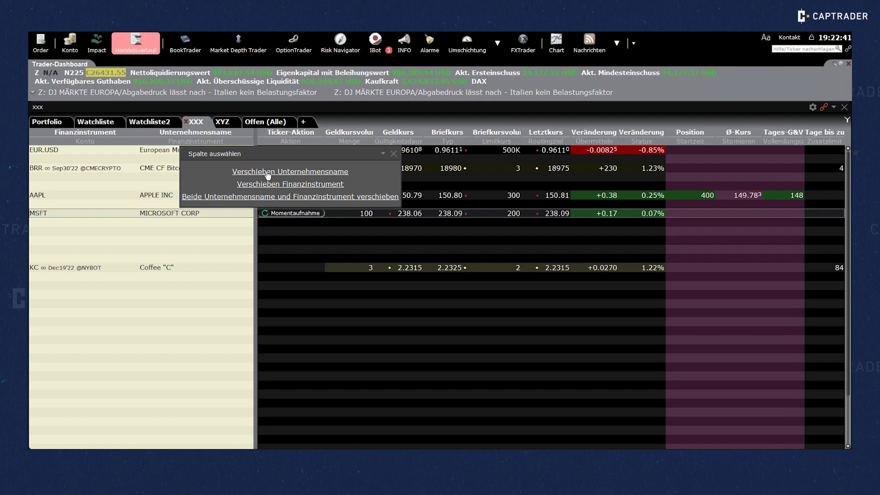
{"action": "left_click", "coordinate": [274, 197]}
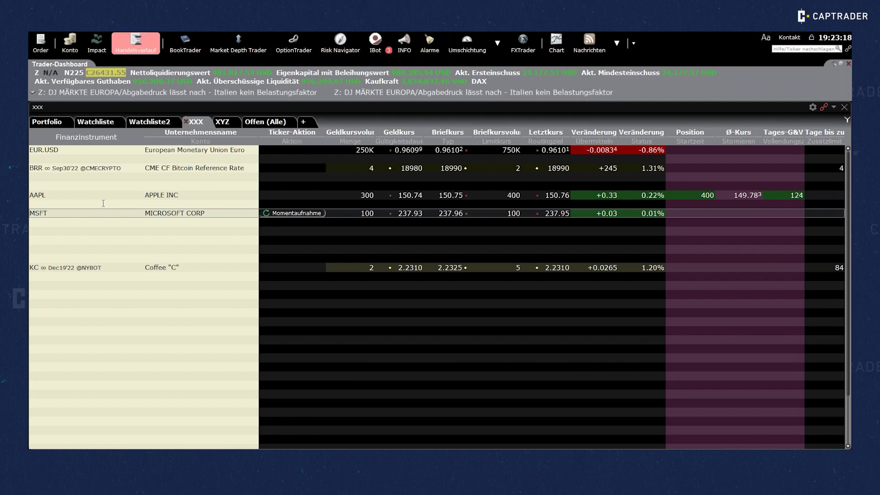
Step: Open the Portfolio page and examine the position sizes, average prices and daily profit and loss of the SPY and AAPL shares
{"action": "left_click", "coordinate": [48, 122]}
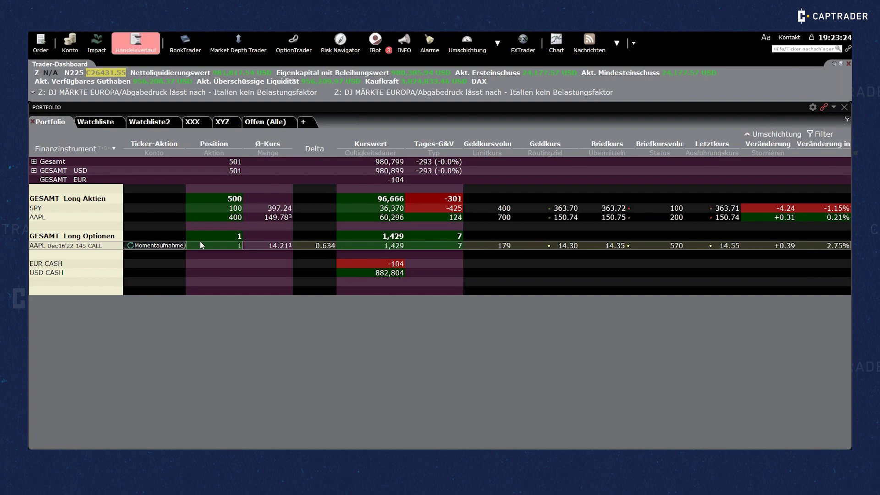
{"action": "left_click", "coordinate": [209, 219]}
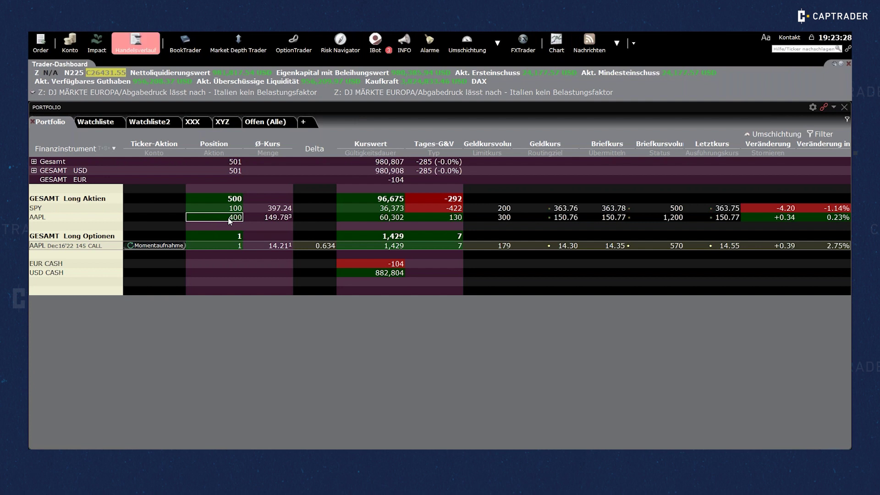
{"action": "left_click", "coordinate": [224, 208]}
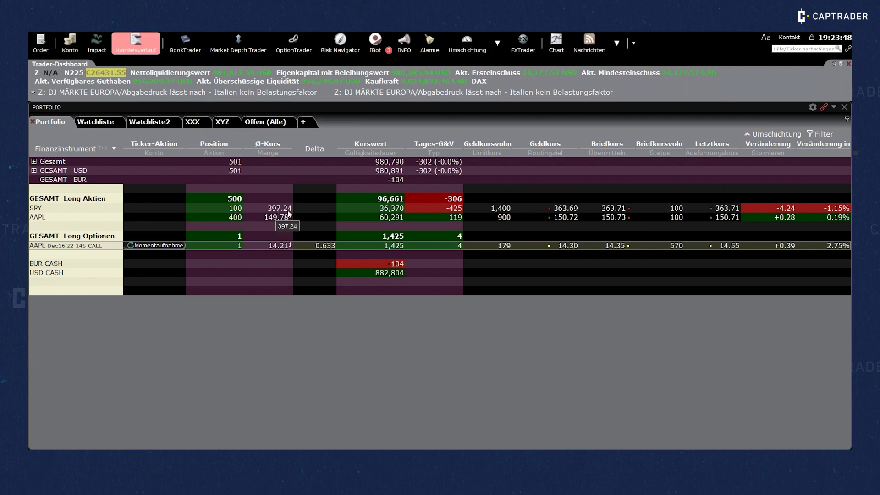
{"action": "mouse_move", "coordinate": [455, 211]}
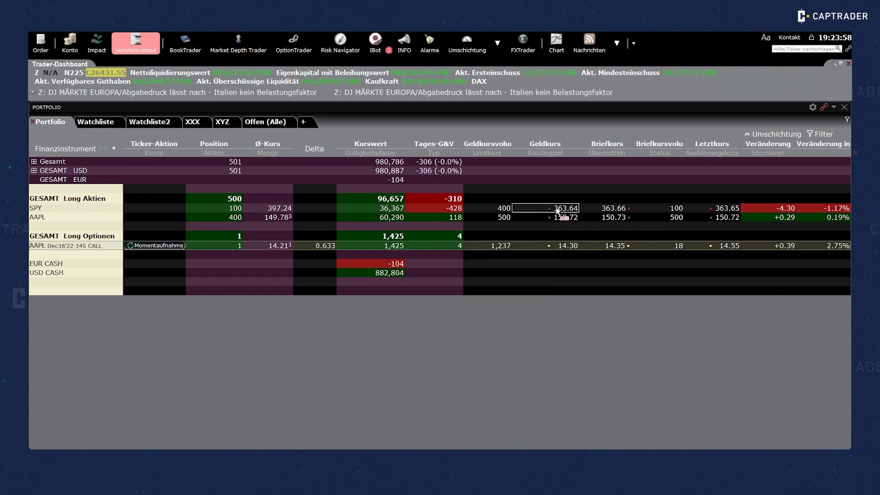
Step: Create a sell order for the 100 SPY shares from the bid price, with order type LMT and validity GTC
{"action": "left_click", "coordinate": [558, 210]}
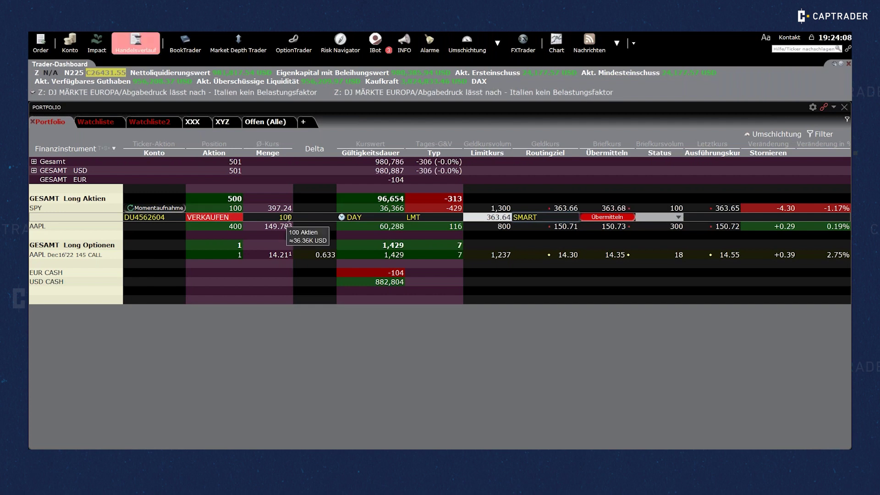
{"action": "left_click", "coordinate": [418, 219]}
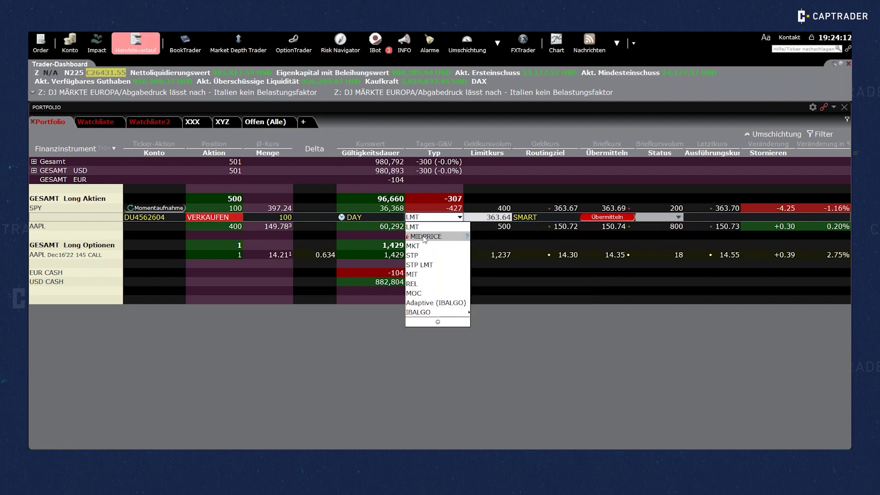
{"action": "left_click", "coordinate": [422, 227]}
{"action": "left_click", "coordinate": [369, 218]}
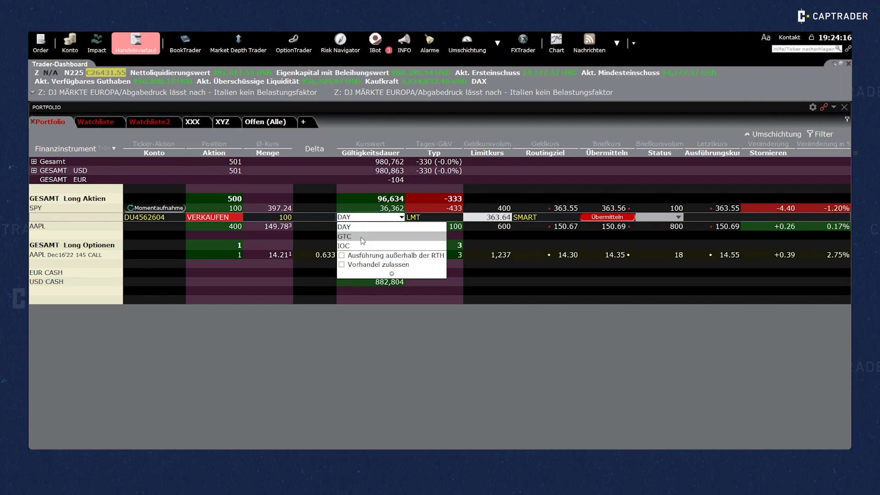
{"action": "left_click", "coordinate": [361, 237]}
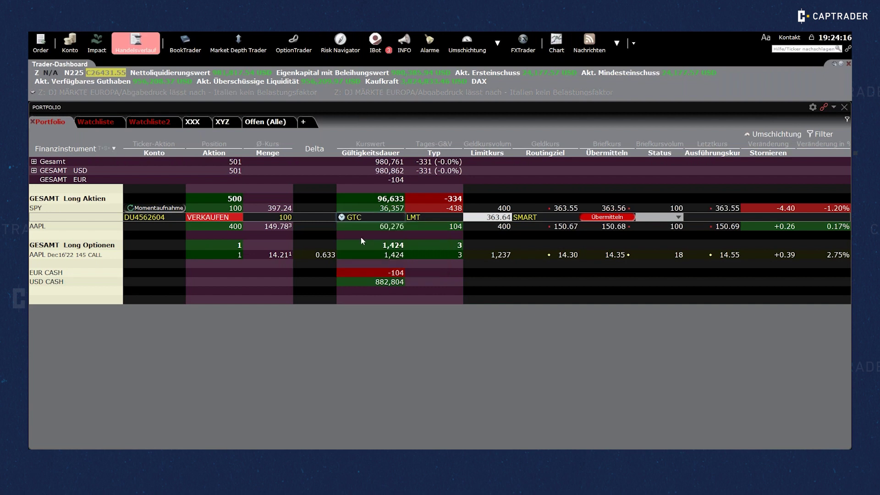
Step: Set the SPY sell order's limit price to 400, transmit it and acknowledge the auto-cancel date notice
{"action": "left_click", "coordinate": [509, 217]}
{"action": "type", "text": "400"}
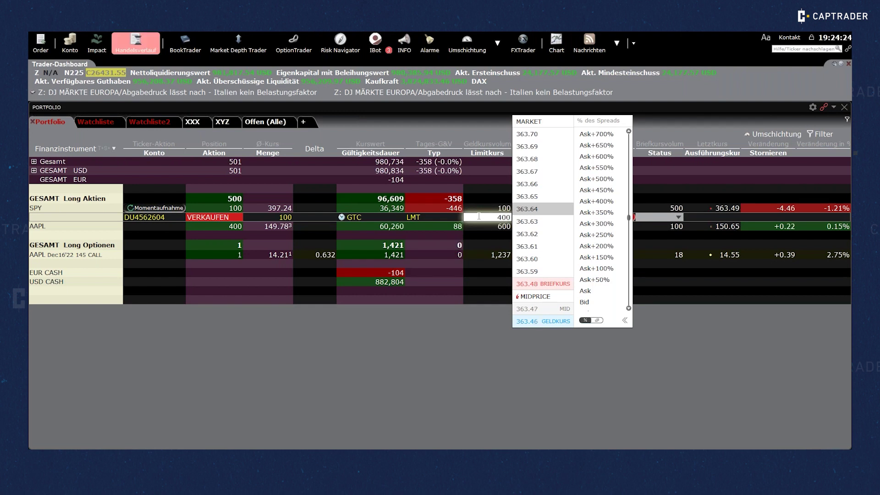
{"action": "key", "text": "Tab"}
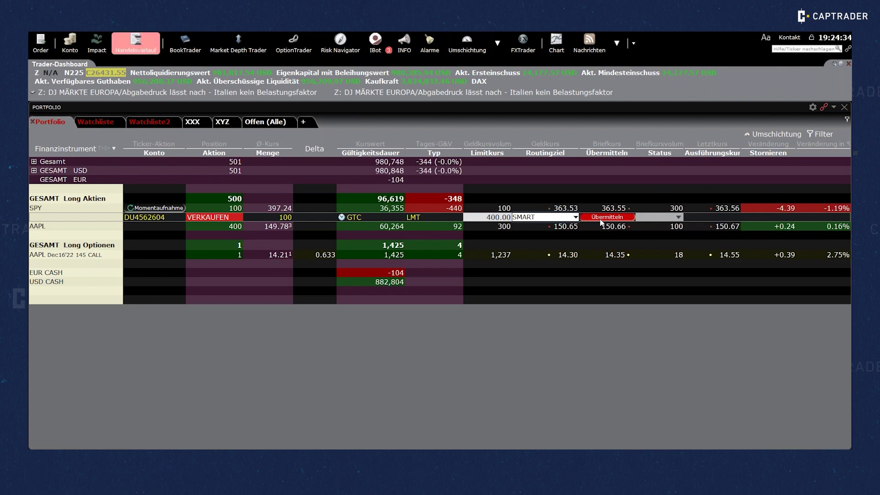
{"action": "left_click", "coordinate": [601, 220]}
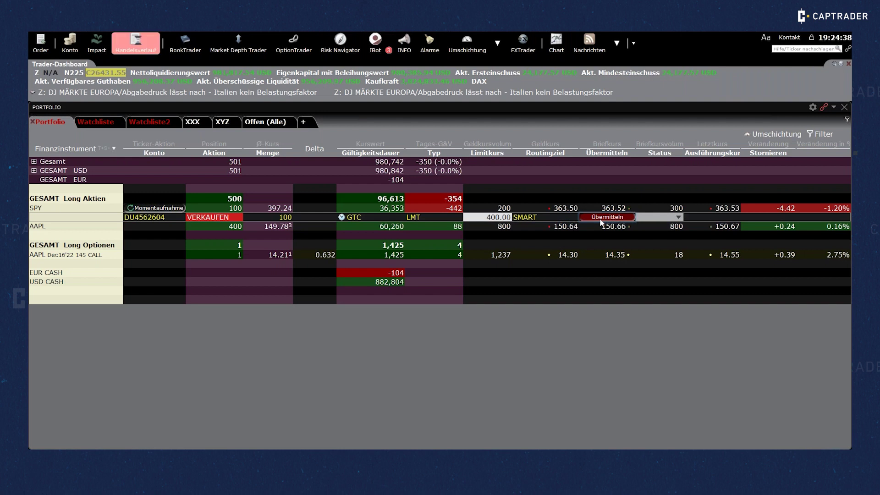
{"action": "left_click", "coordinate": [441, 271]}
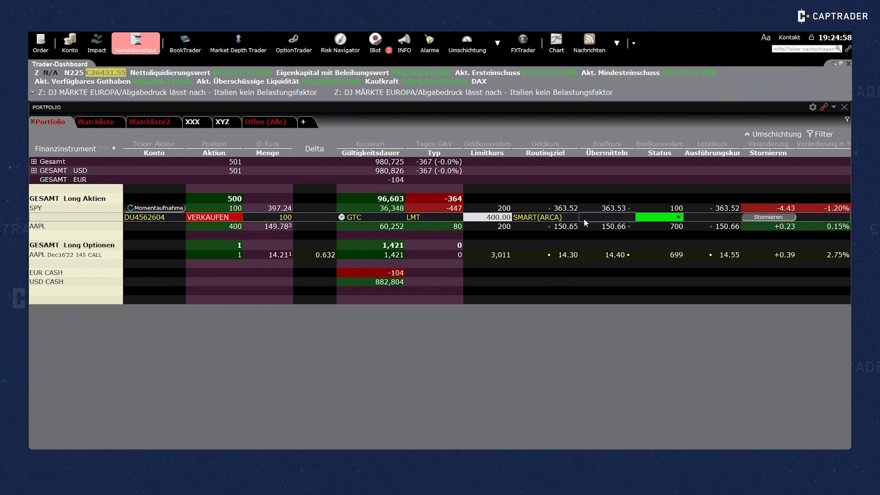
Step: Create a second sell order for 100 SPY shares from the bid price with validity GTC, and display its order type choices
{"action": "left_click", "coordinate": [563, 209]}
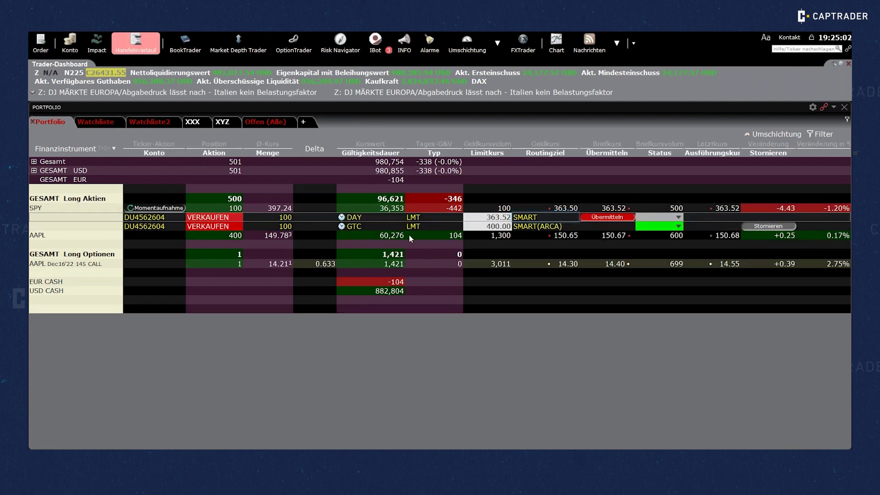
{"action": "left_click", "coordinate": [373, 217]}
{"action": "left_click", "coordinate": [362, 236]}
{"action": "left_click", "coordinate": [420, 217]}
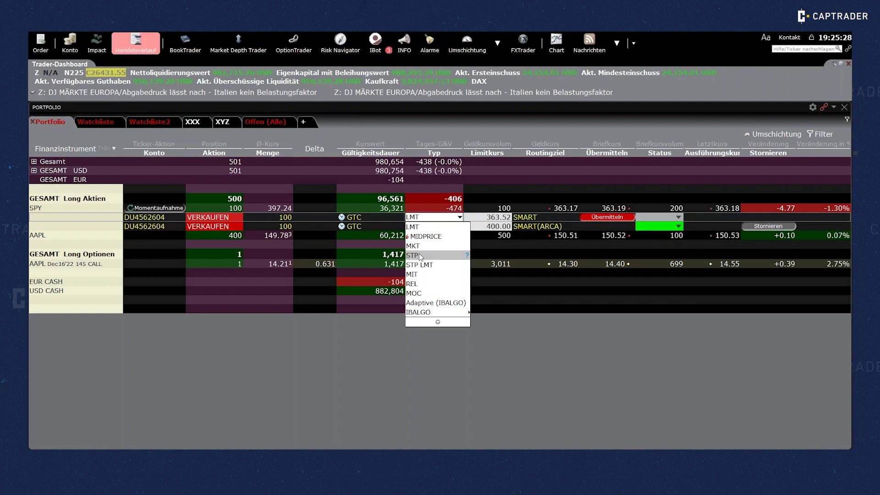
Step: Open the untransmitted SPY sell order in the Orderticket, try order type STP, and change it to STP LMT
{"action": "left_click", "coordinate": [98, 218]}
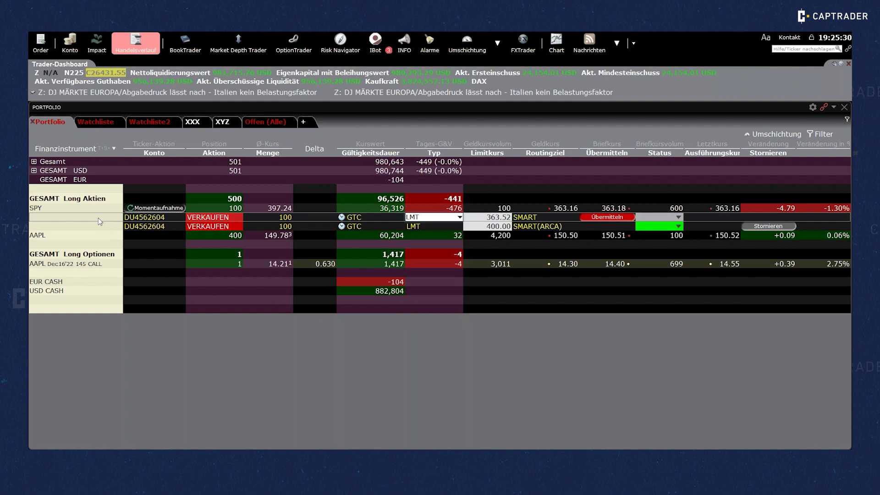
{"action": "right_click", "coordinate": [98, 218]}
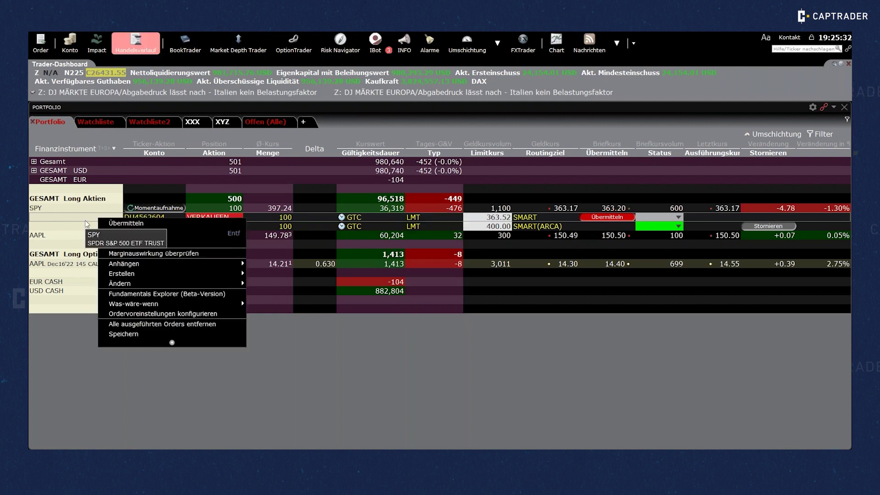
{"action": "mouse_move", "coordinate": [133, 274]}
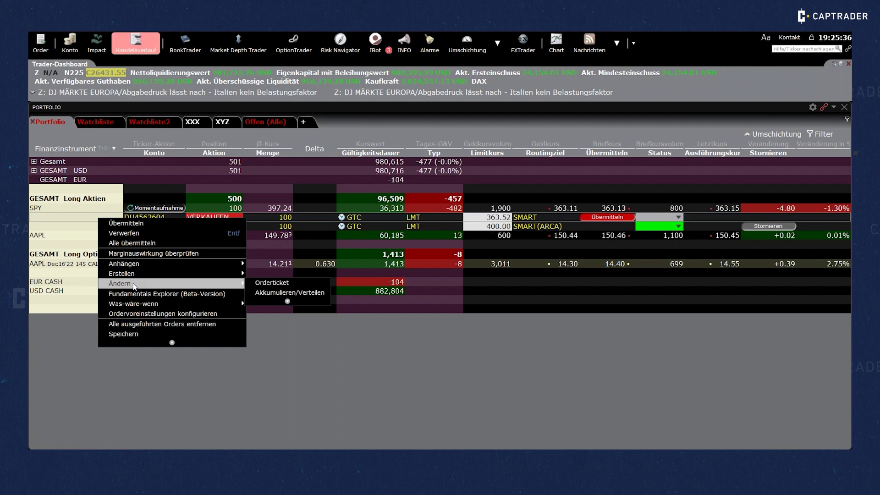
{"action": "left_click", "coordinate": [259, 284]}
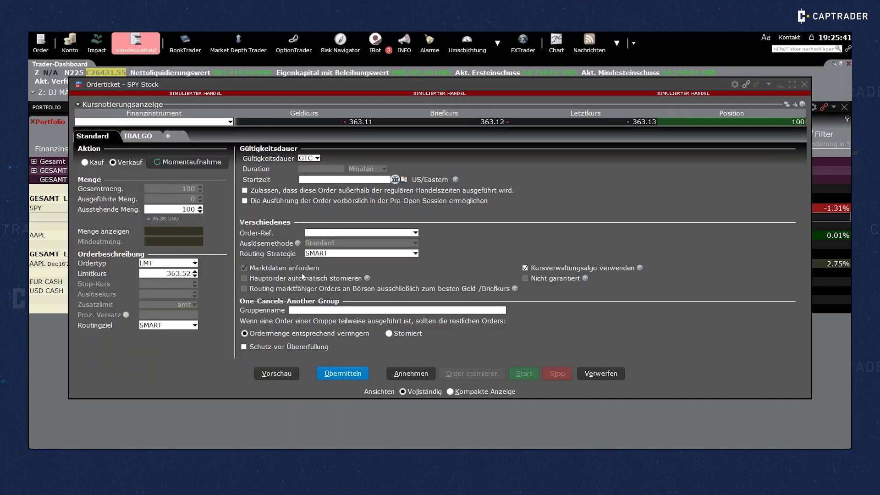
{"action": "left_click", "coordinate": [178, 265]}
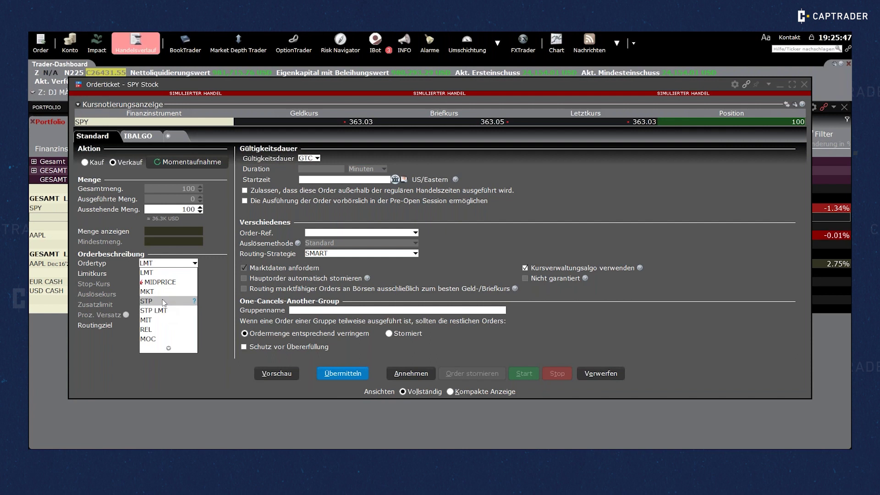
{"action": "left_click", "coordinate": [163, 300]}
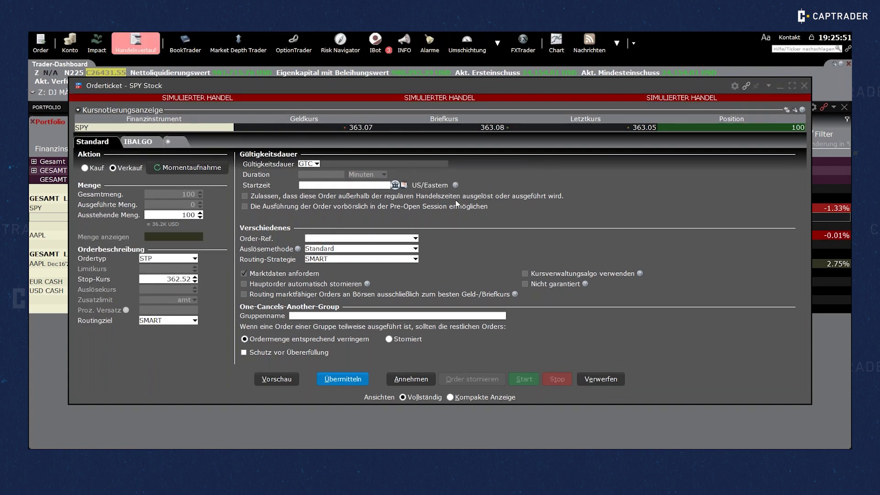
{"action": "left_click", "coordinate": [188, 259]}
{"action": "left_click", "coordinate": [168, 308]}
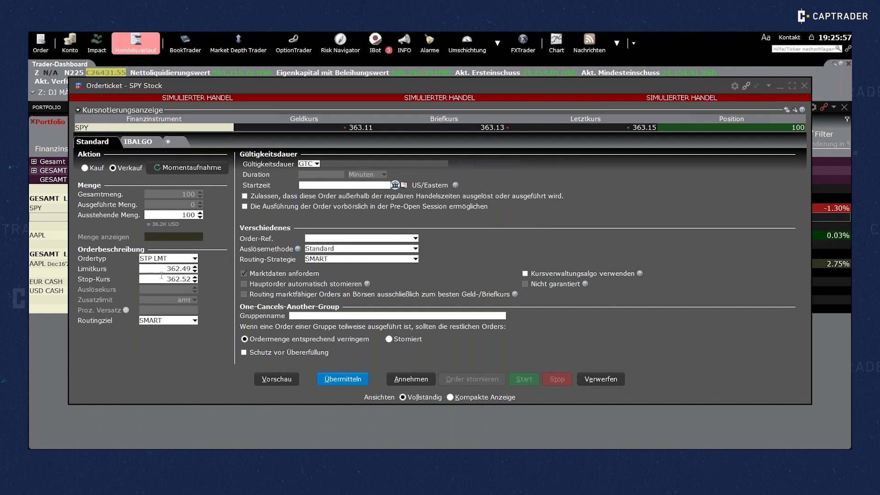
Step: Set the order's Stop-Kurs to 360 and Limitkurs to 359, and allow triggering or execution outside regular trading hours
{"action": "left_click", "coordinate": [181, 279]}
{"action": "type", "text": "360"}
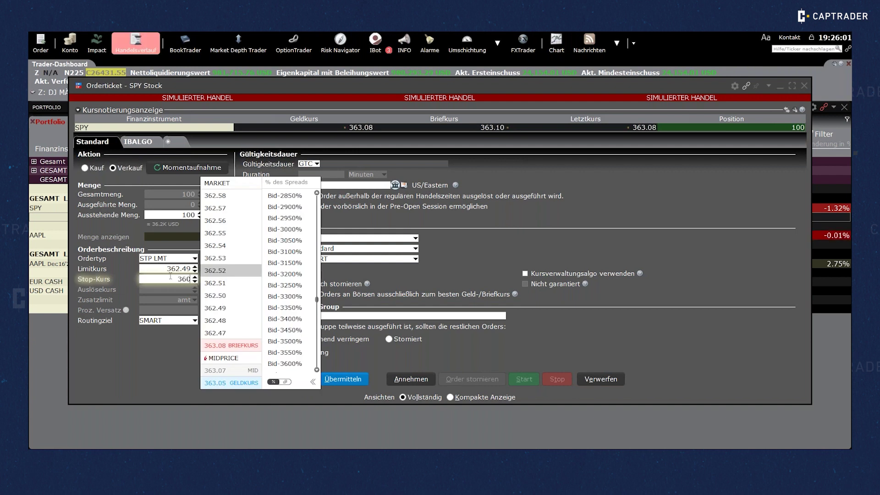
{"action": "key", "text": "shift+Tab"}
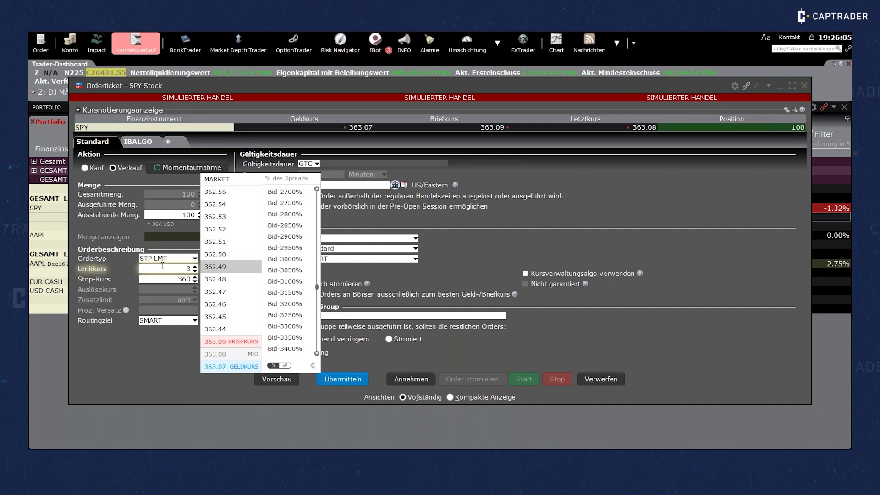
{"action": "type", "text": "59"}
{"action": "left_click", "coordinate": [162, 279]}
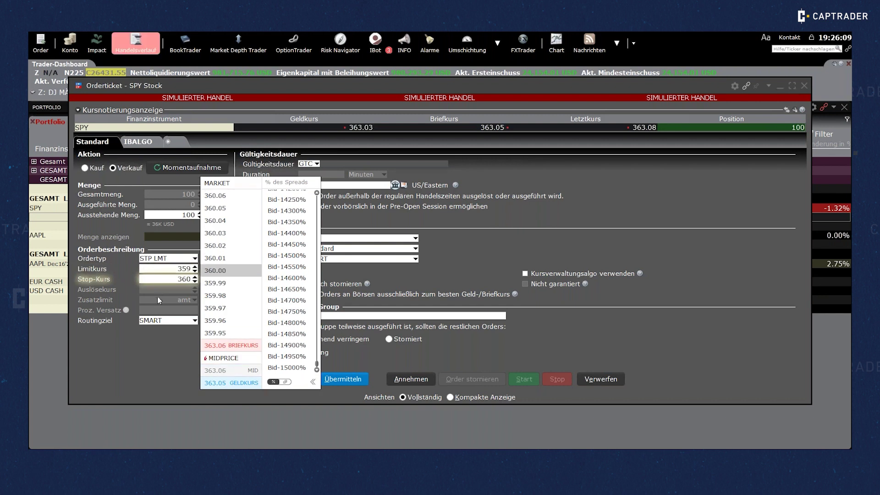
{"action": "type", "text": "360"}
{"action": "key", "text": "Tab"}
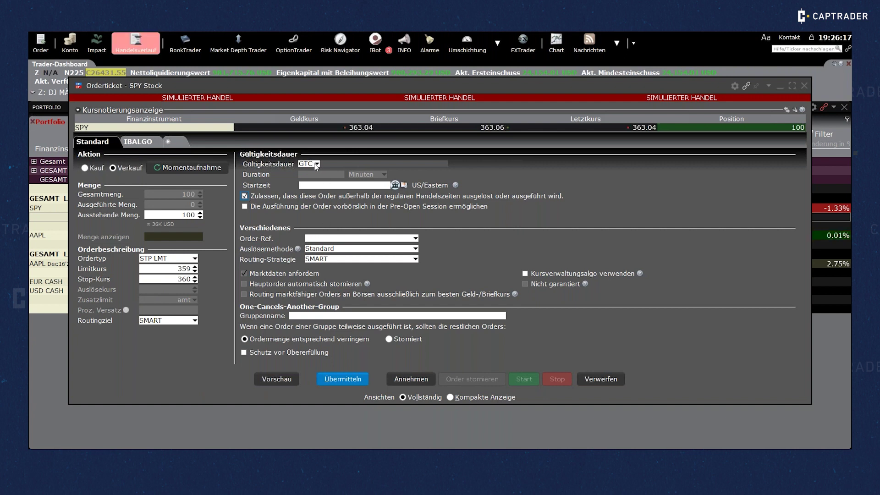
Step: Transmit the SPY stop-limit order through the order preview and acknowledge the auto-cancel date notice
{"action": "left_click", "coordinate": [328, 381]}
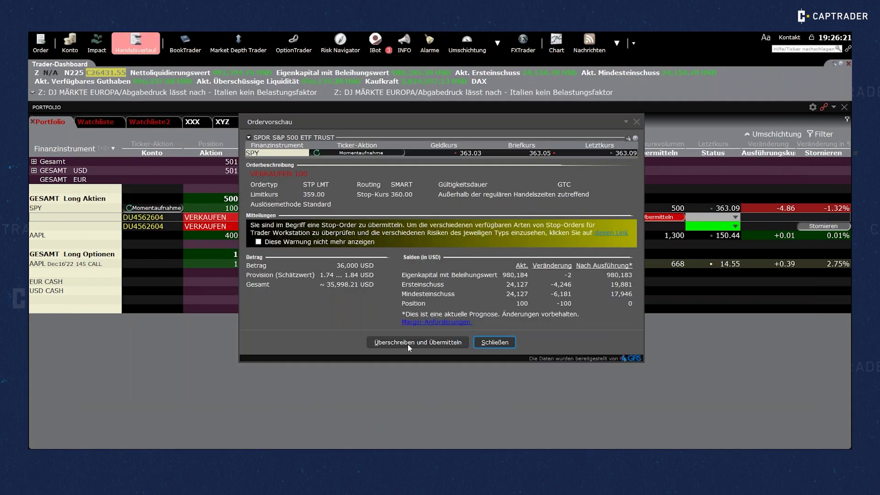
{"action": "left_click", "coordinate": [408, 344]}
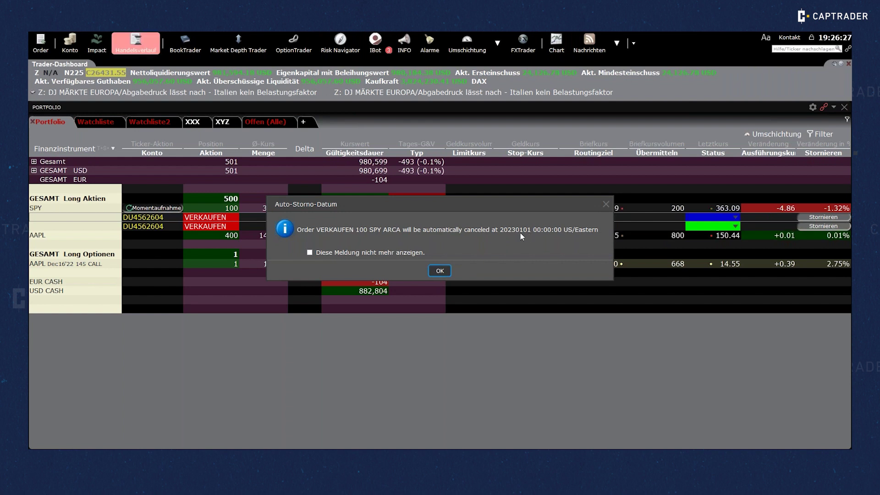
{"action": "left_click", "coordinate": [438, 272]}
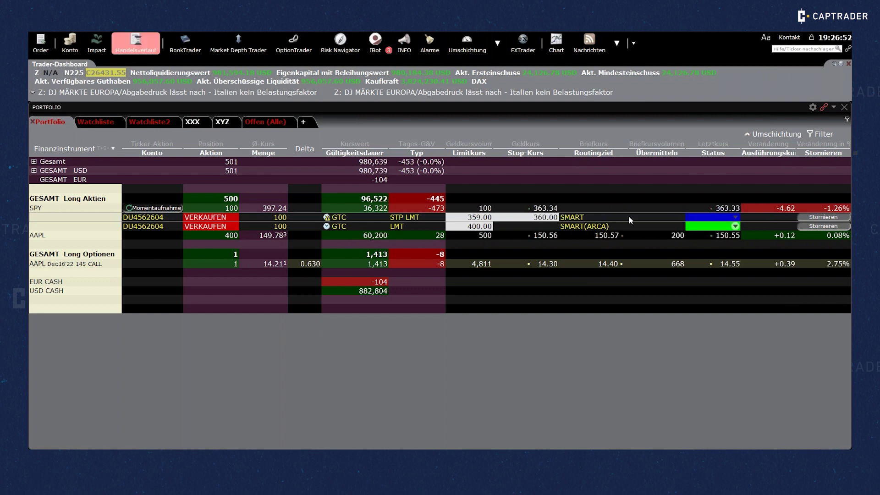
Step: Cancel both transmitted SPY sell orders, the STP LMT order and the LMT order at 400
{"action": "left_click", "coordinate": [814, 217]}
{"action": "left_click", "coordinate": [812, 224]}
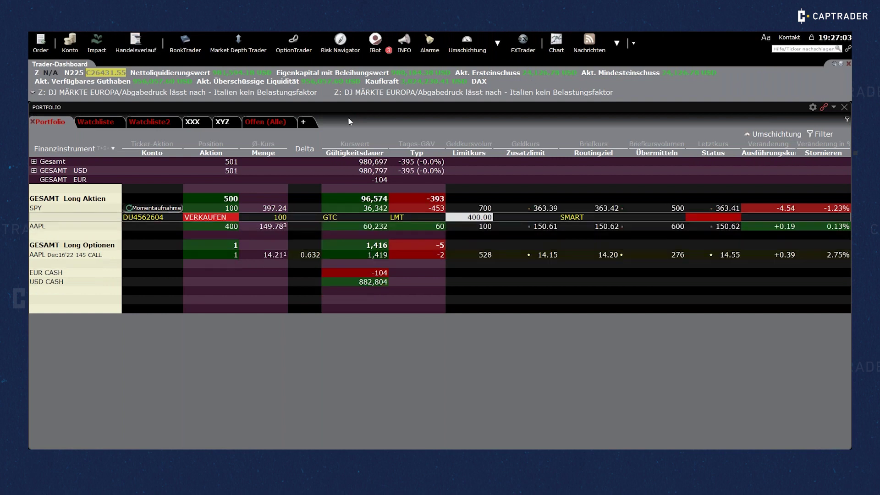
Step: Open the Aktien order presets in the Trader Workstation configuration and display all possible fields (Alle möglichen Felder)
{"action": "left_click", "coordinate": [634, 43]}
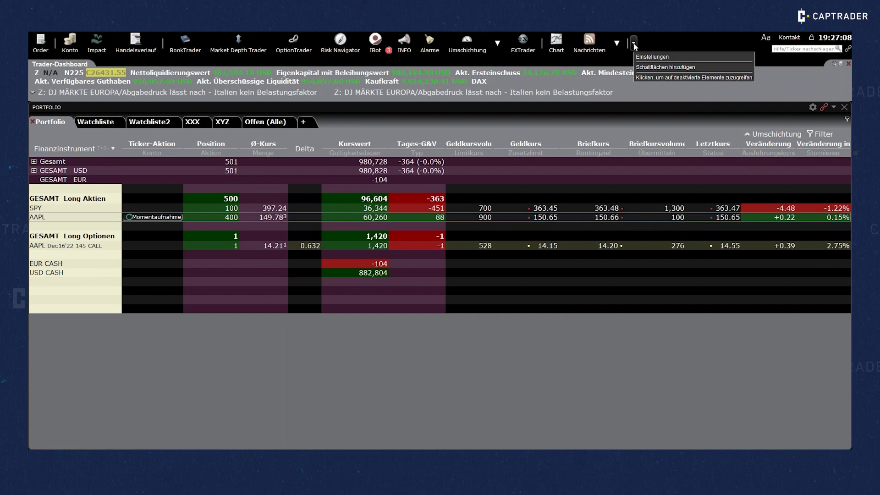
{"action": "left_click", "coordinate": [634, 43]}
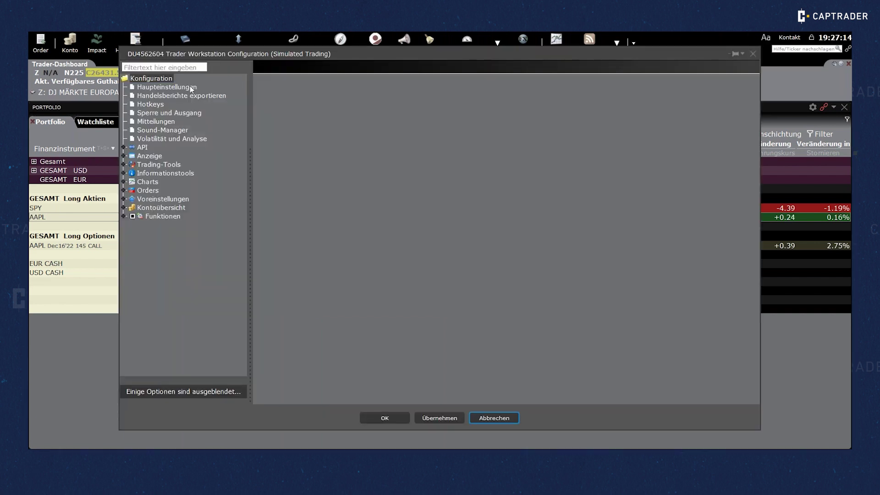
{"action": "left_click", "coordinate": [125, 200]}
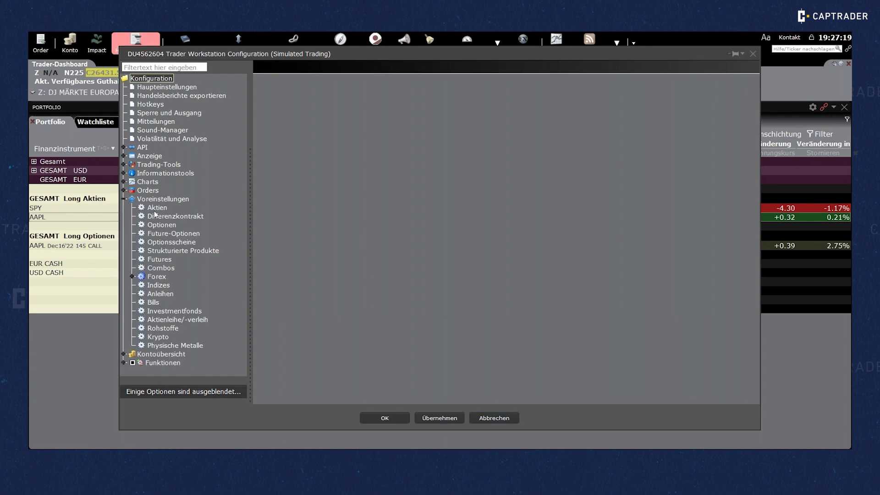
{"action": "left_click", "coordinate": [156, 208]}
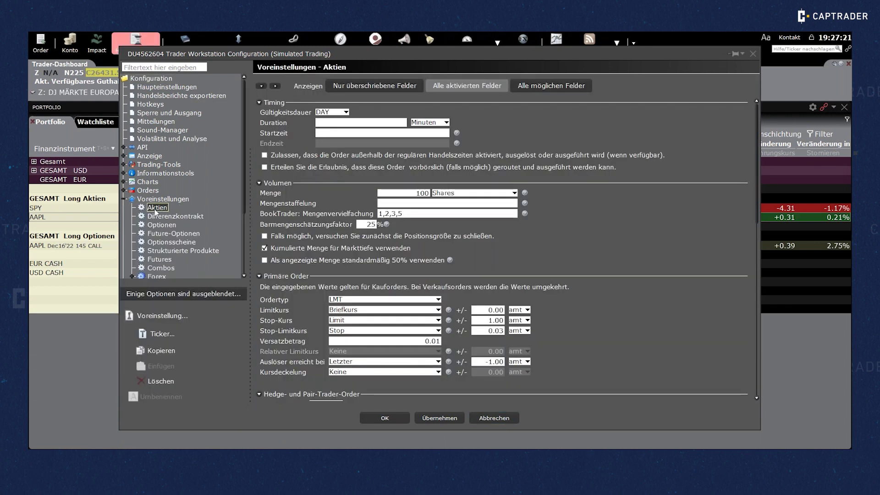
{"action": "left_click", "coordinate": [553, 85]}
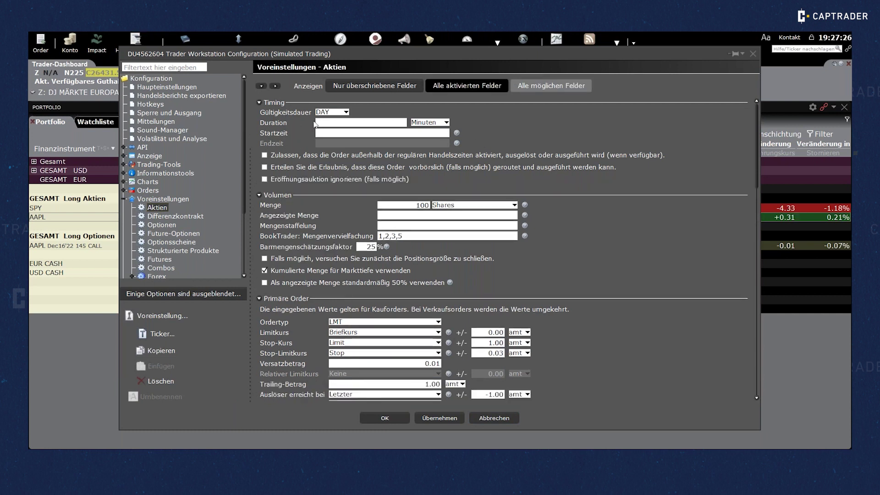
Step: Set the default Gültigkeitsdauer for stock orders to GTC
{"action": "left_click", "coordinate": [343, 112]}
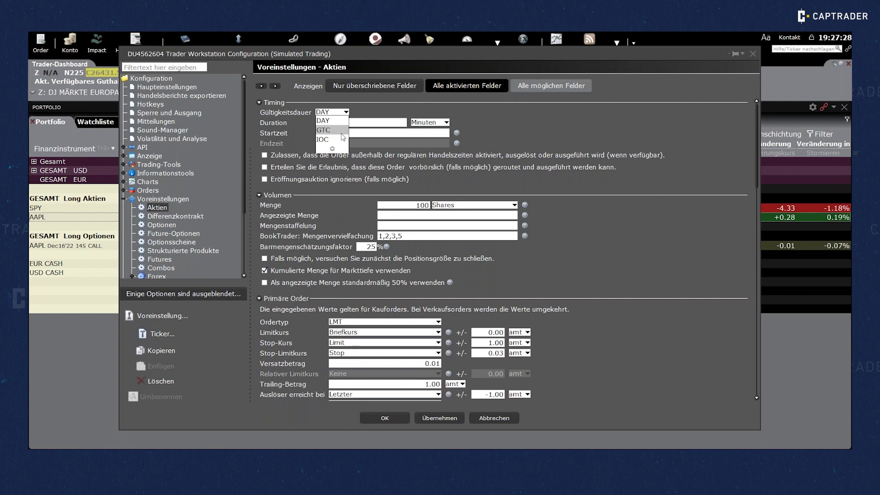
{"action": "left_click", "coordinate": [346, 119]}
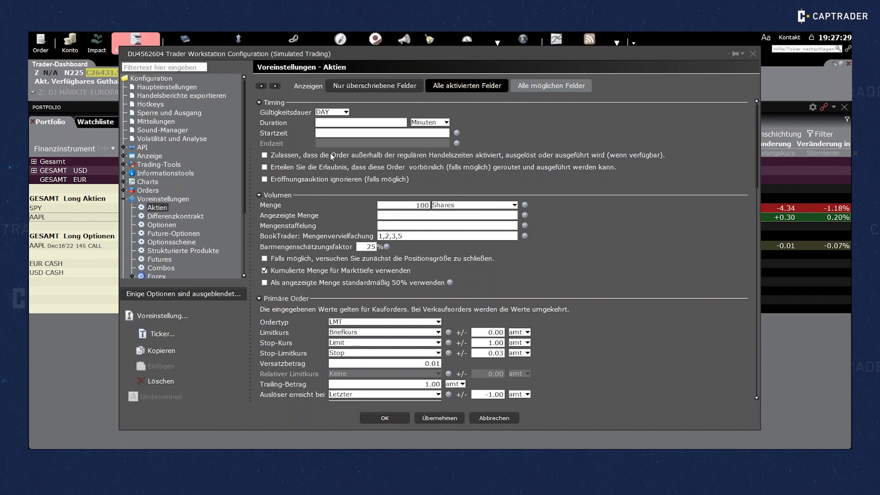
{"action": "left_click", "coordinate": [345, 112]}
{"action": "left_click", "coordinate": [332, 128]}
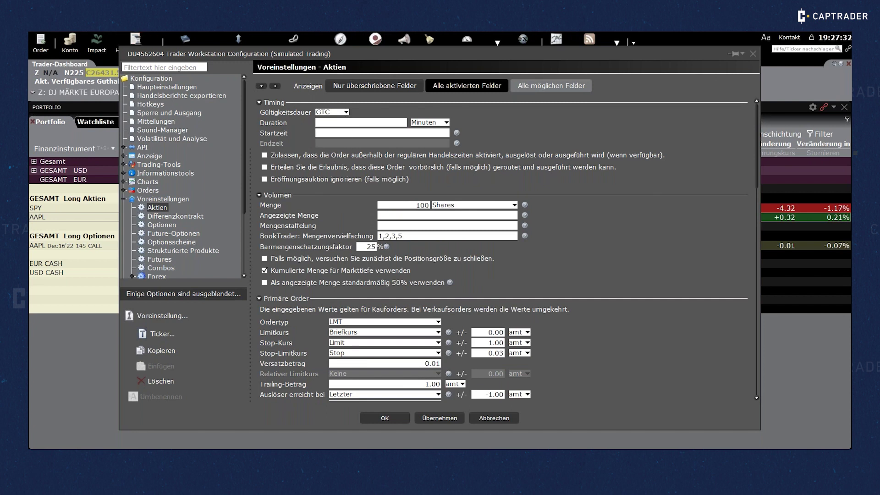
Step: Configure the Target-Order to attach an LMT order automatically, with its Limitkurs offset from the Hauptorder by 10 %
{"action": "scroll", "coordinate": [340, 206], "scroll_direction": "down", "scroll_amount": 2}
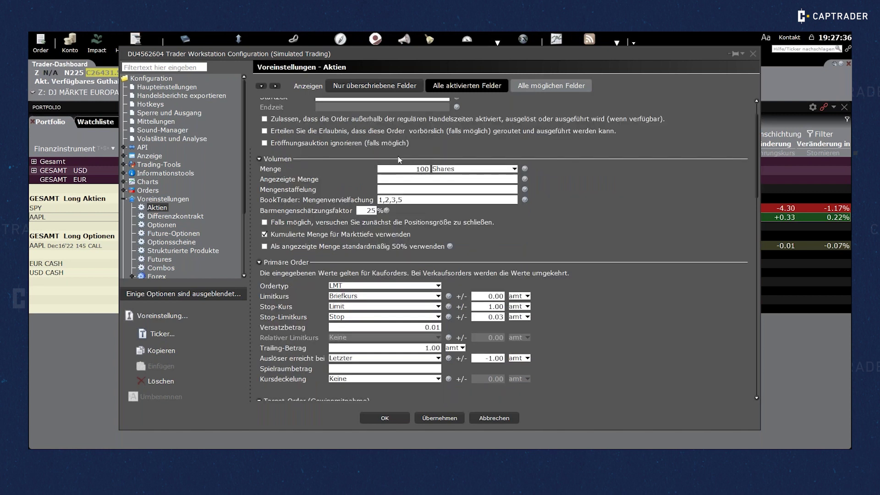
{"action": "mouse_move", "coordinate": [427, 169]}
{"action": "scroll", "coordinate": [316, 250], "scroll_direction": "down", "scroll_amount": 2}
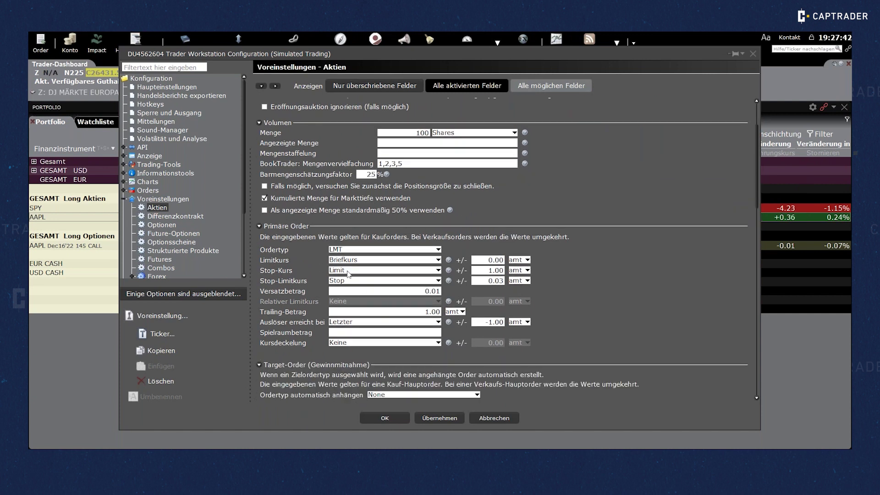
{"action": "scroll", "coordinate": [353, 251], "scroll_direction": "down", "scroll_amount": 5}
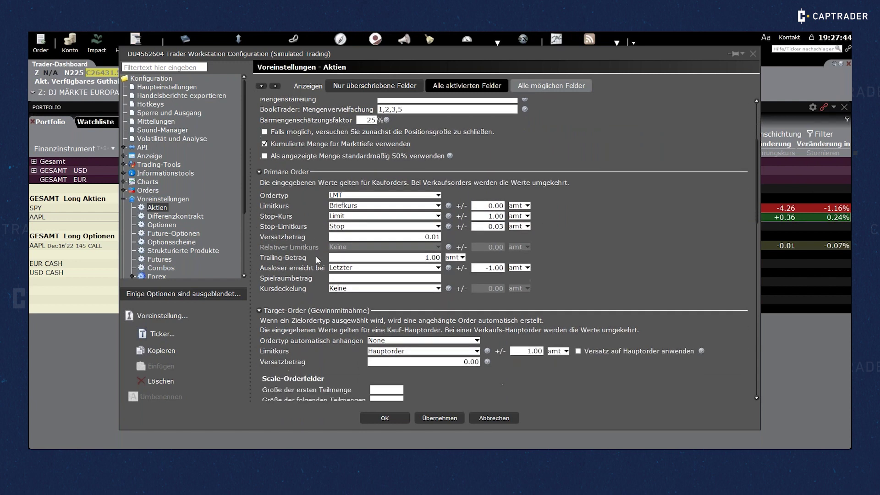
{"action": "scroll", "coordinate": [315, 260], "scroll_direction": "down", "scroll_amount": 2}
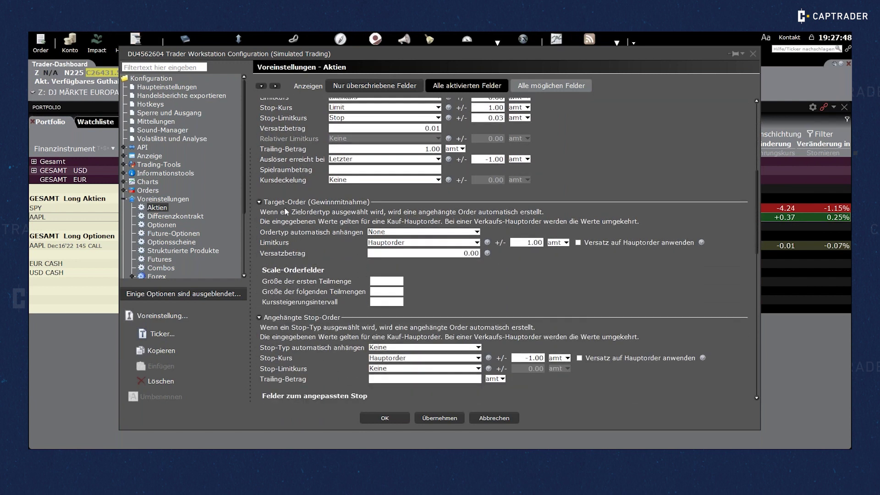
{"action": "left_click", "coordinate": [424, 232]}
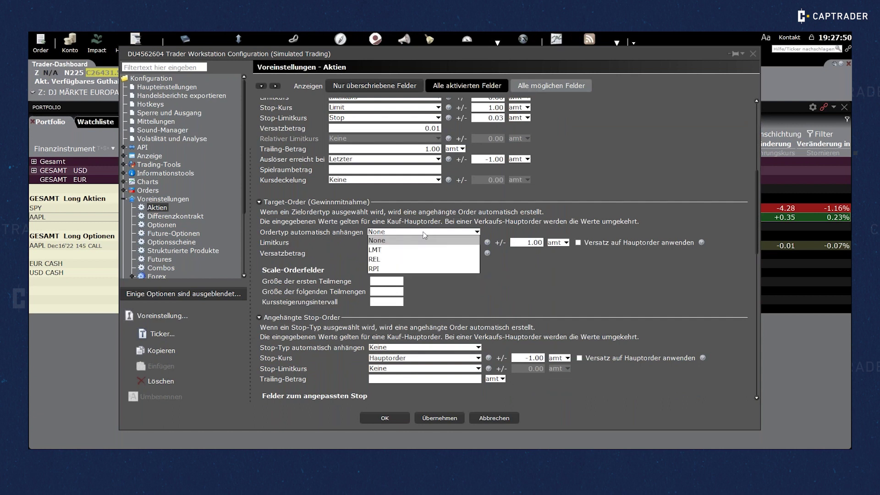
{"action": "left_click", "coordinate": [401, 253]}
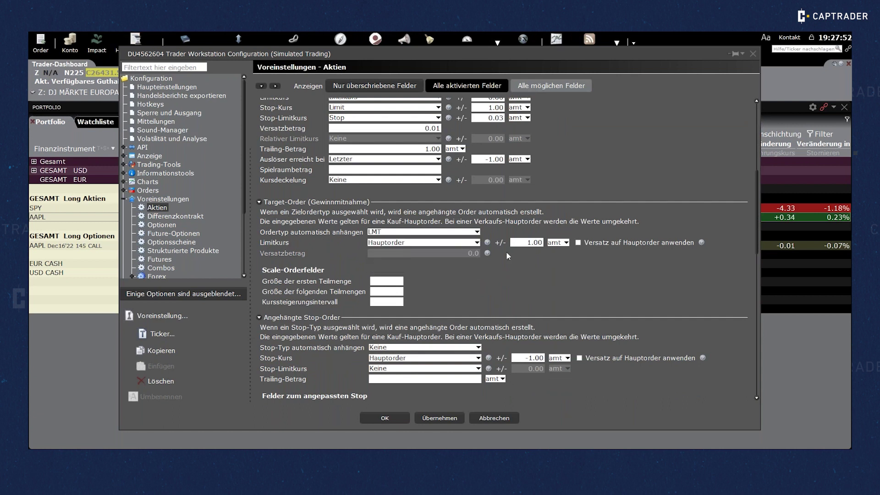
{"action": "left_click", "coordinate": [567, 243]}
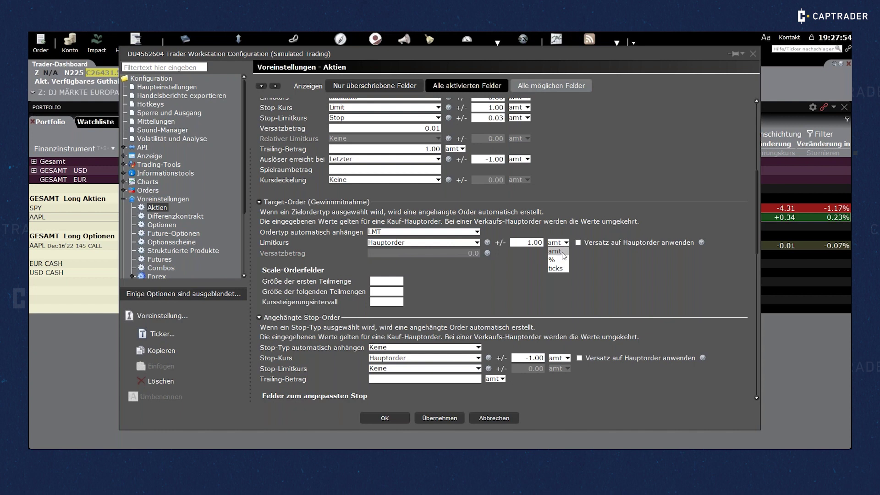
{"action": "left_click", "coordinate": [552, 259]}
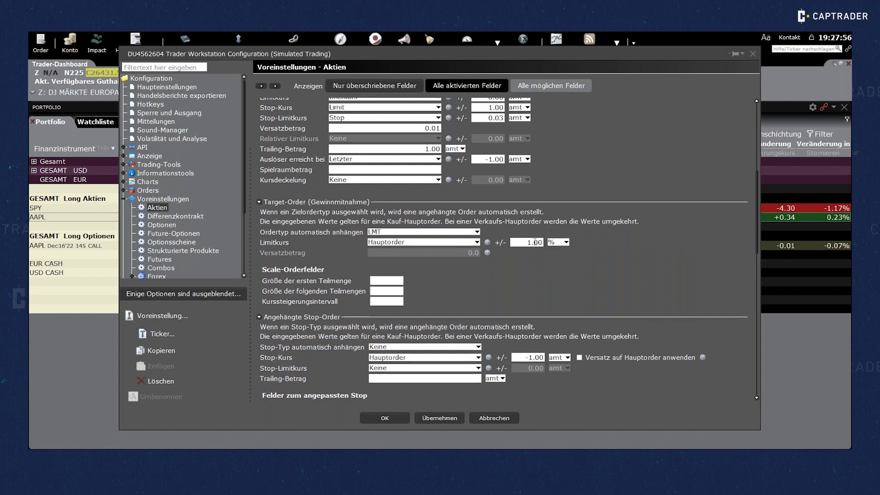
{"action": "left_click", "coordinate": [535, 242]}
{"action": "type", "text": "0"}
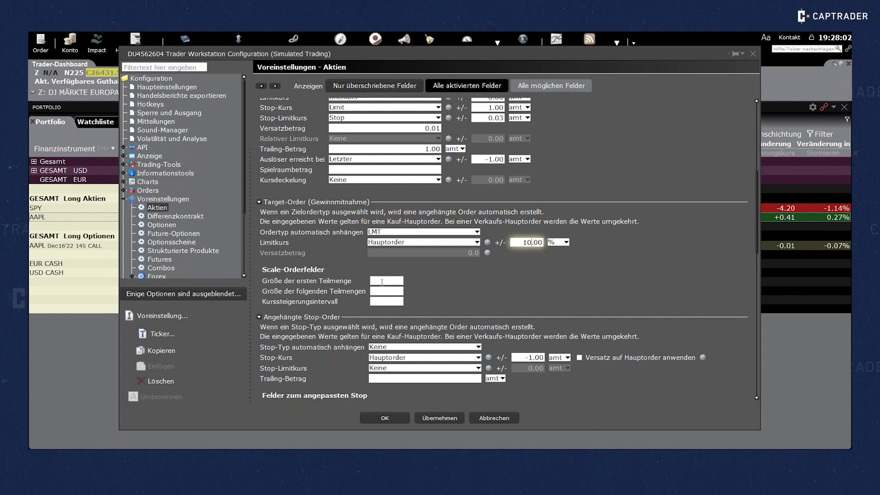
Step: Configure the attached stop order as type Stop, trying Stop-Limit first, with its Stop-Kurs offset from the Hauptorder by -5 %
{"action": "left_click", "coordinate": [407, 347]}
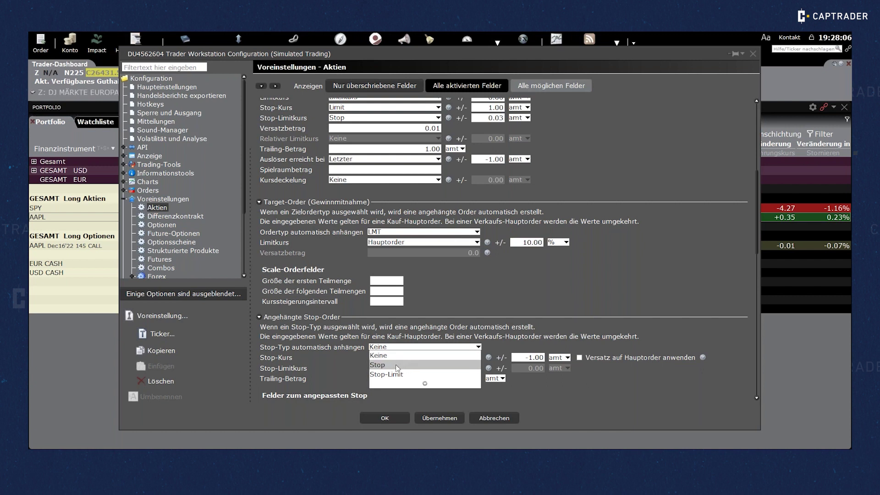
{"action": "left_click", "coordinate": [397, 375]}
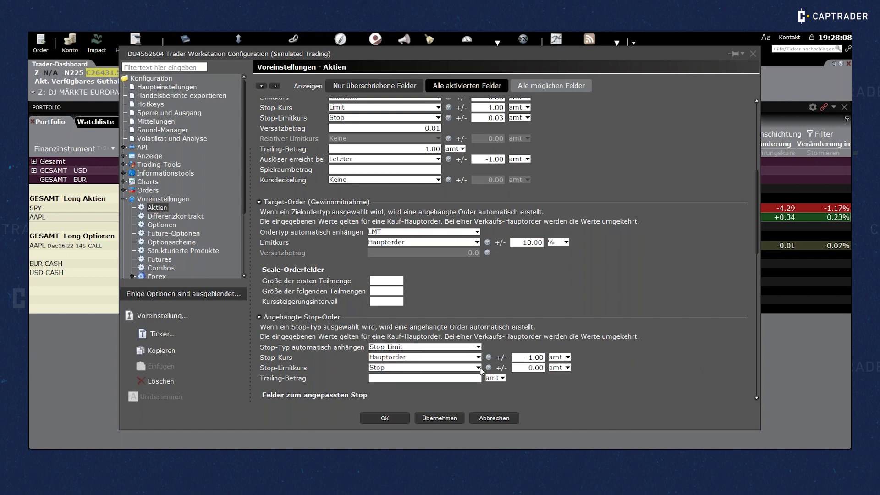
{"action": "left_click", "coordinate": [452, 347]}
{"action": "left_click", "coordinate": [412, 365]}
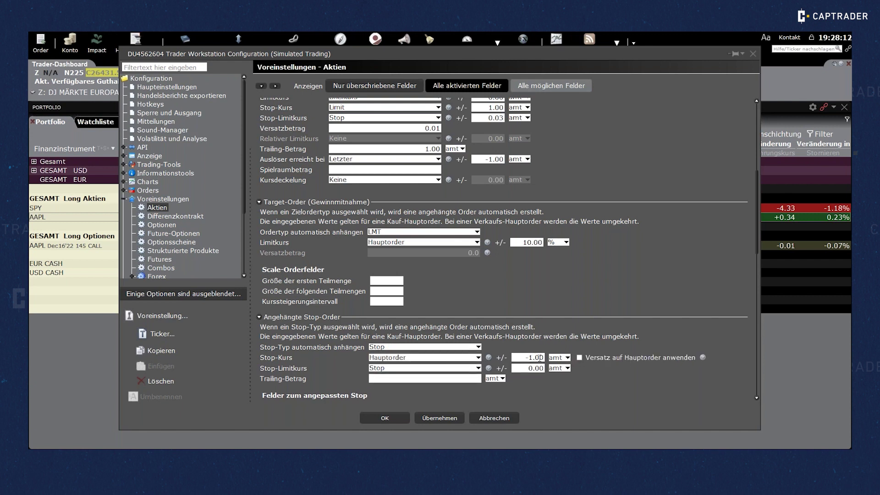
{"action": "left_click", "coordinate": [533, 357]}
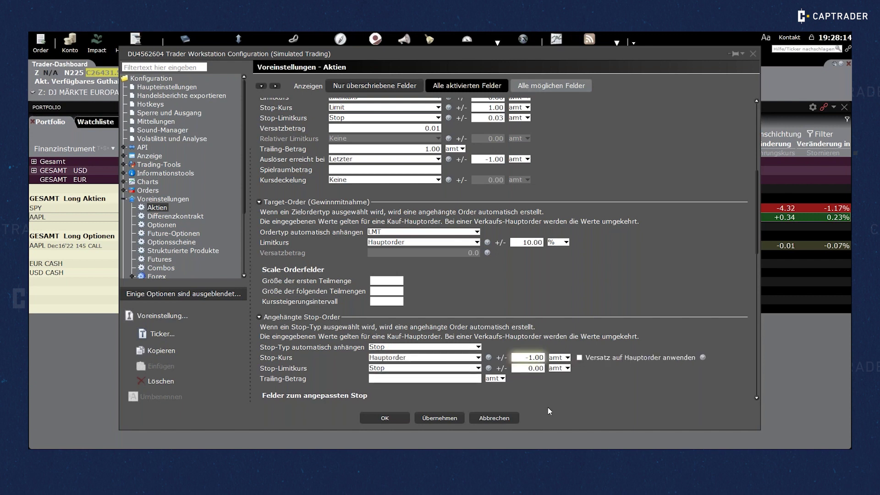
{"action": "key", "text": "BackSpace"}
{"action": "type", "text": "5"}
{"action": "left_click", "coordinate": [567, 357]}
{"action": "left_click", "coordinate": [557, 373]}
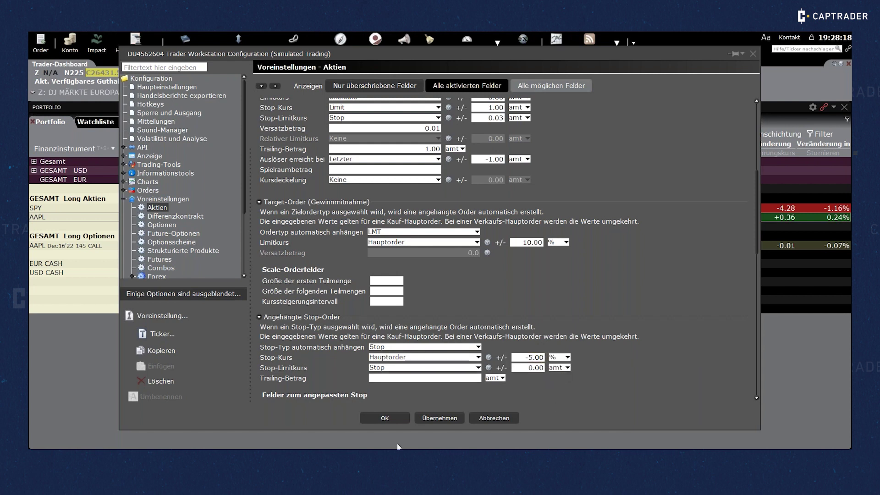
Step: Review the stock presets, set the default Menge to 500 Shares, and apply and close the configuration
{"action": "scroll", "coordinate": [333, 389], "scroll_direction": "up", "scroll_amount": 5}
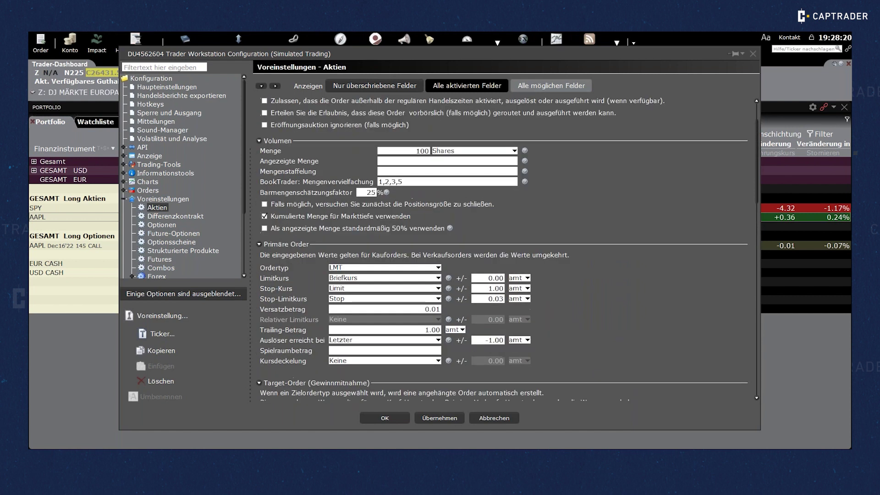
{"action": "scroll", "coordinate": [508, 250], "scroll_direction": "up", "scroll_amount": 3}
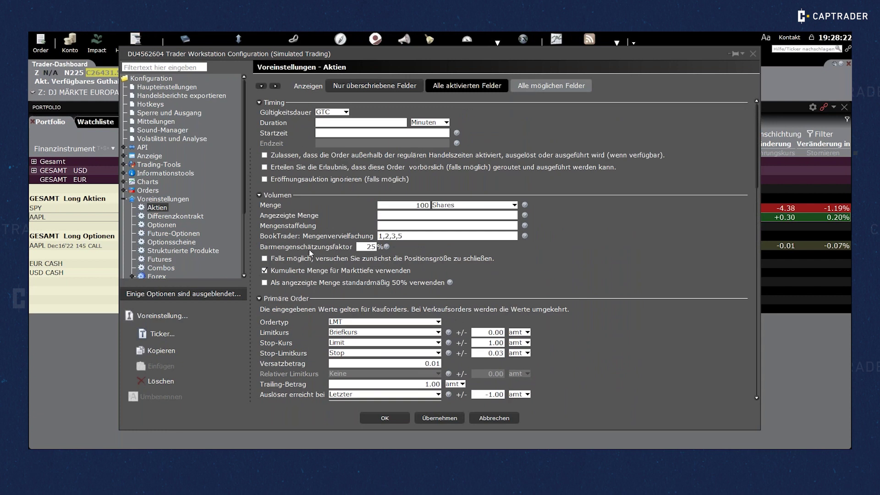
{"action": "scroll", "coordinate": [309, 249], "scroll_direction": "down", "scroll_amount": 5}
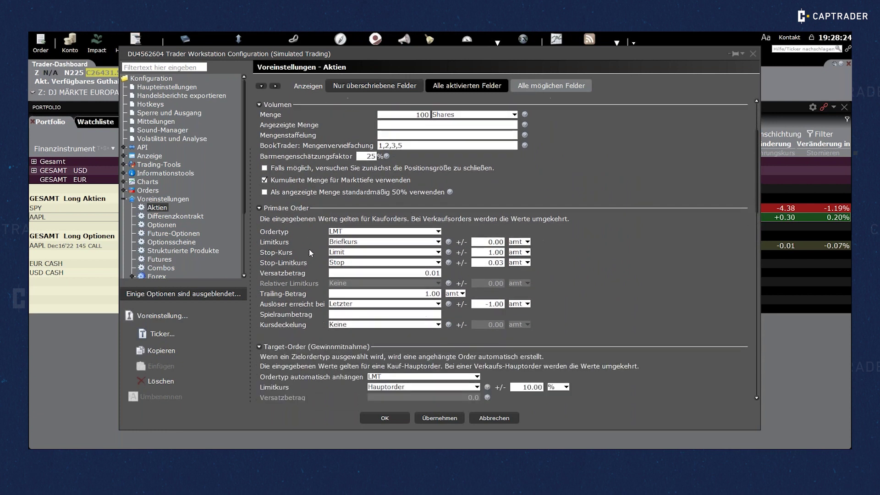
{"action": "scroll", "coordinate": [412, 344], "scroll_direction": "down", "scroll_amount": 4}
{"action": "scroll", "coordinate": [411, 342], "scroll_direction": "down", "scroll_amount": 7}
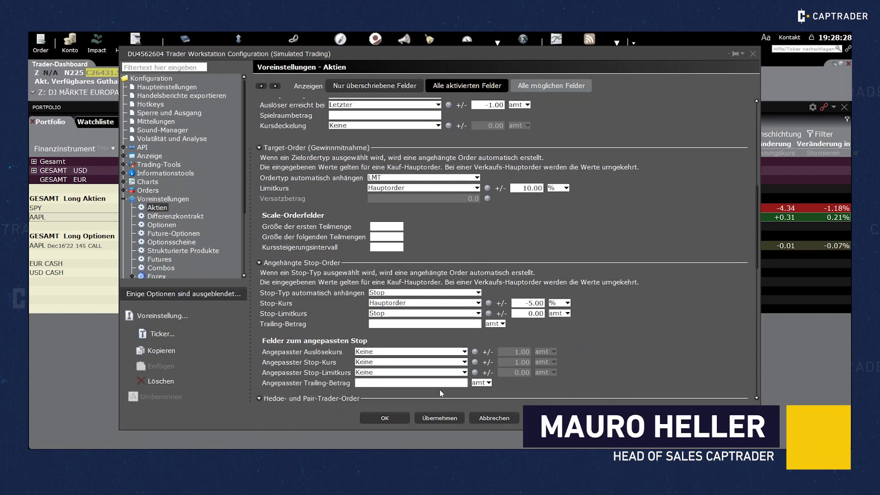
{"action": "scroll", "coordinate": [435, 376], "scroll_direction": "up", "scroll_amount": 13}
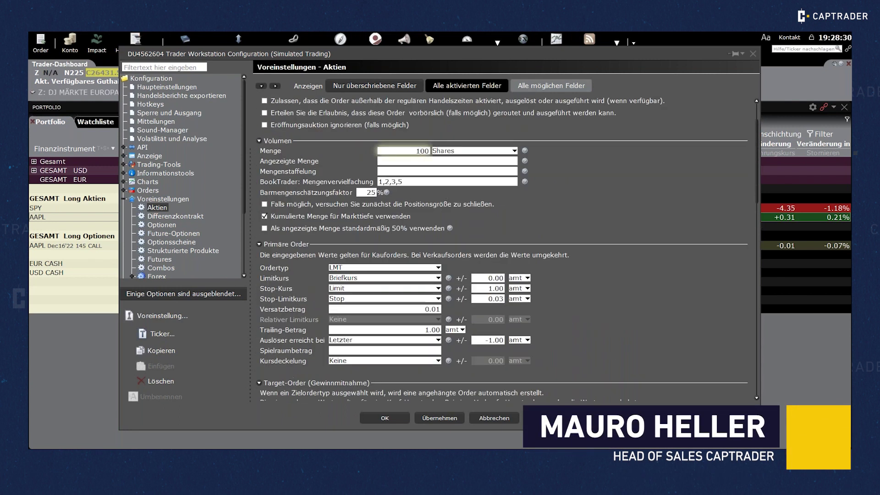
{"action": "left_click", "coordinate": [421, 150]}
{"action": "key", "text": "BackSpace"}
{"action": "left_click", "coordinate": [488, 152]}
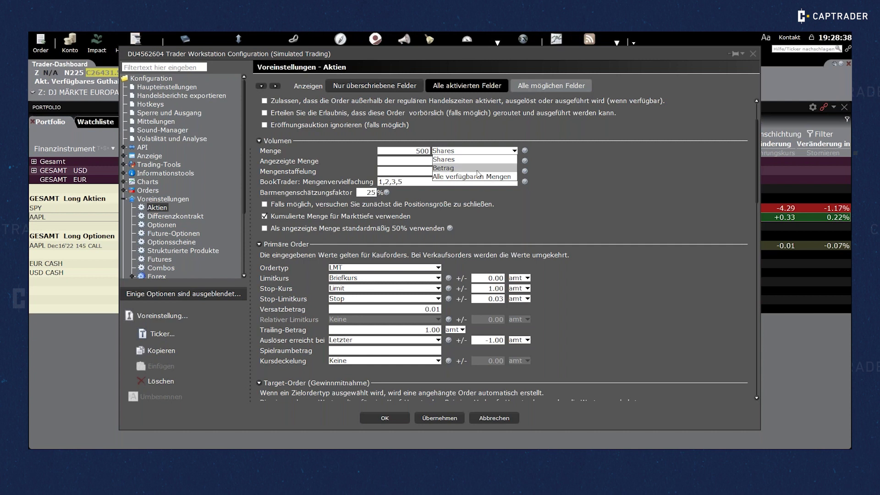
{"action": "left_click", "coordinate": [550, 158]}
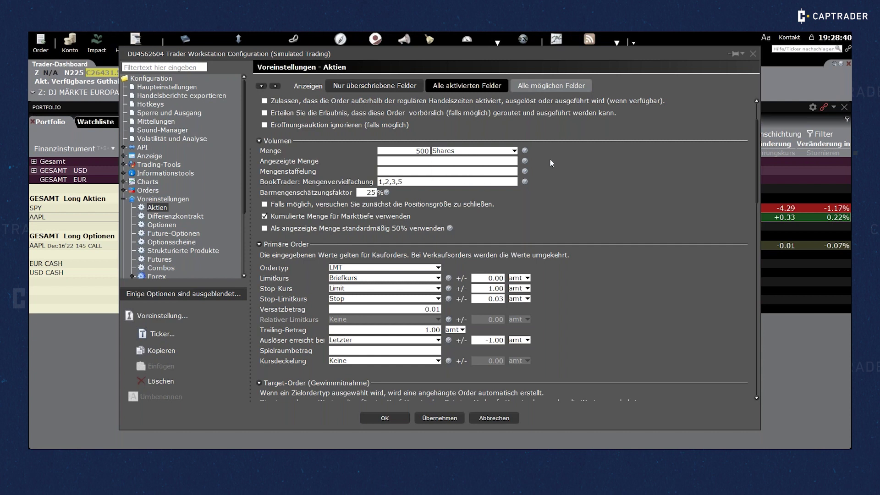
{"action": "left_click", "coordinate": [435, 418]}
{"action": "left_click", "coordinate": [383, 418]}
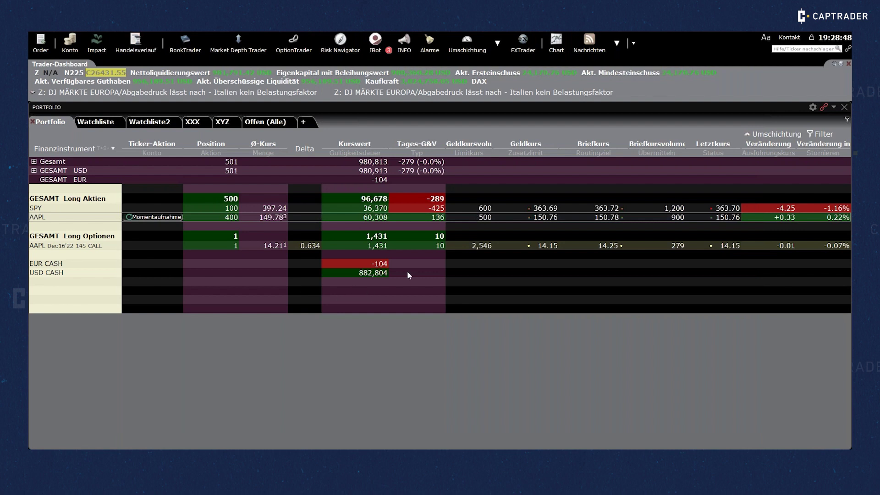
Step: Create an AAPL buy order from its Briefkurs and insert the OCA-Gruppe order attribute column before the Delta order column
{"action": "left_click", "coordinate": [605, 219]}
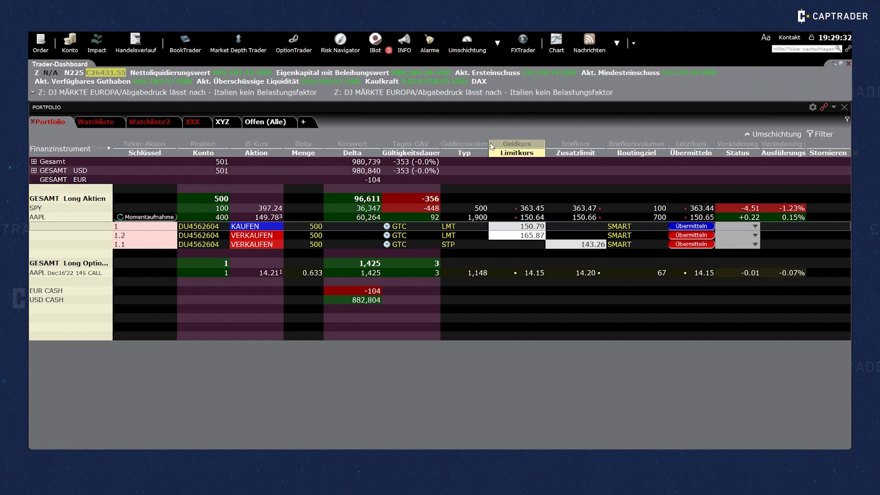
{"action": "right_click", "coordinate": [346, 149]}
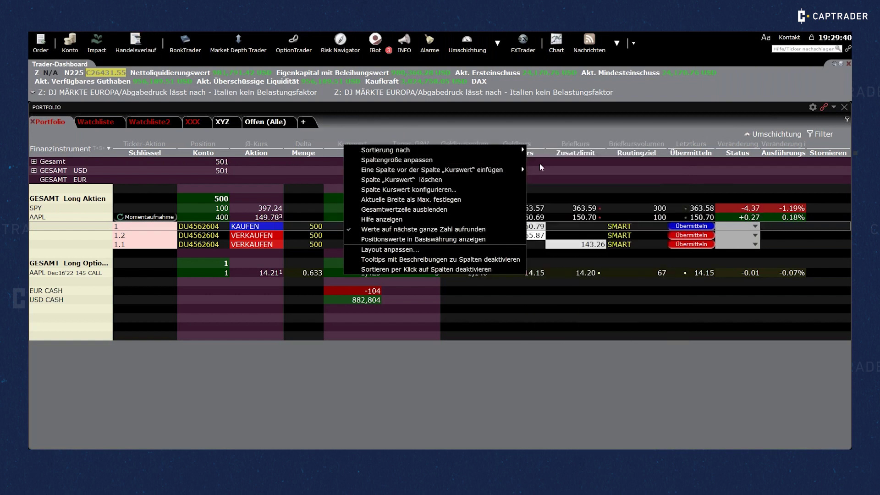
{"action": "mouse_move", "coordinate": [523, 169]}
{"action": "mouse_move", "coordinate": [562, 181]}
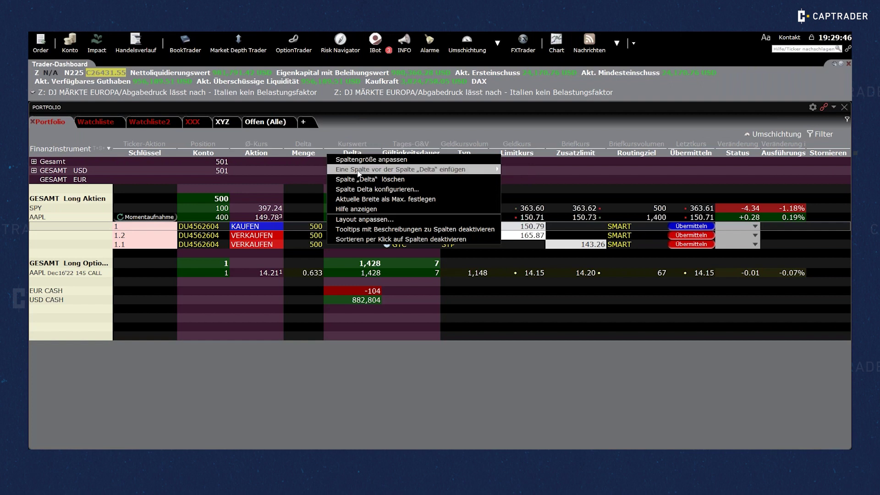
{"action": "mouse_move", "coordinate": [419, 168]}
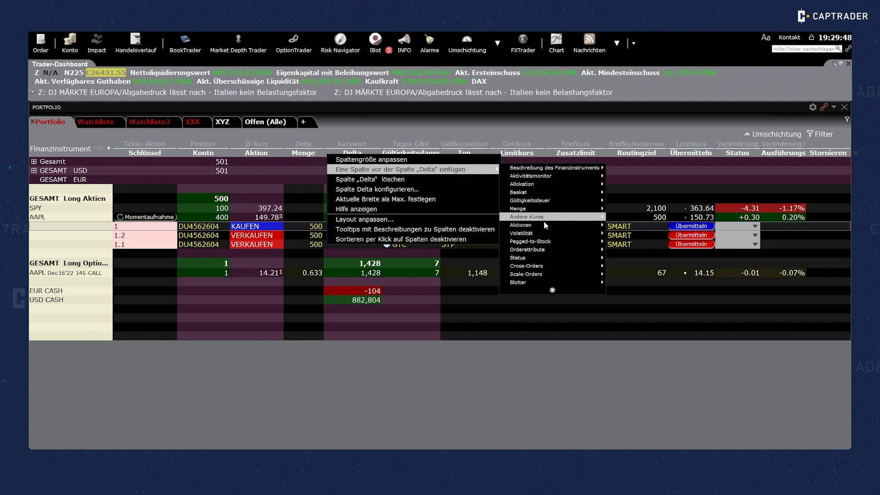
{"action": "left_click", "coordinate": [554, 292]}
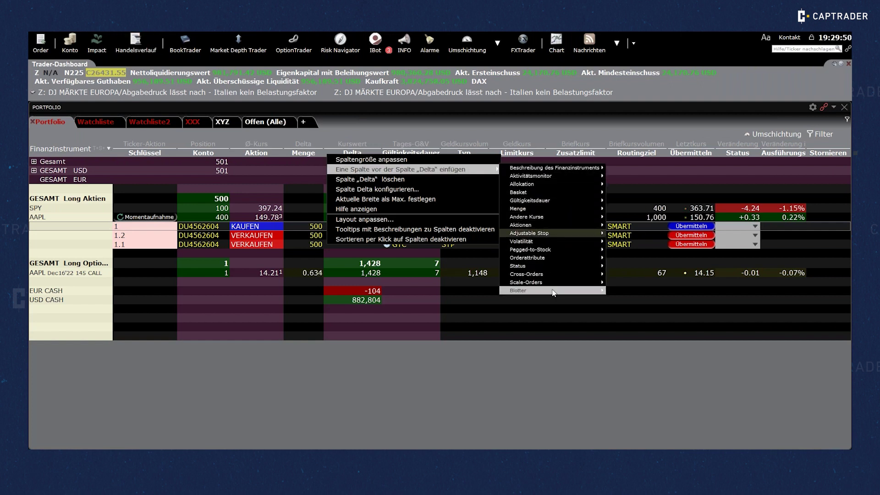
{"action": "mouse_move", "coordinate": [545, 259]}
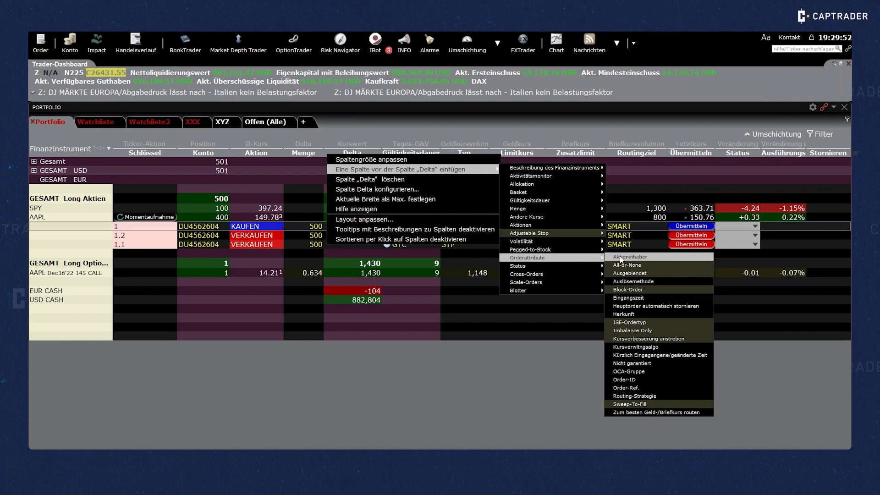
{"action": "left_click", "coordinate": [639, 371]}
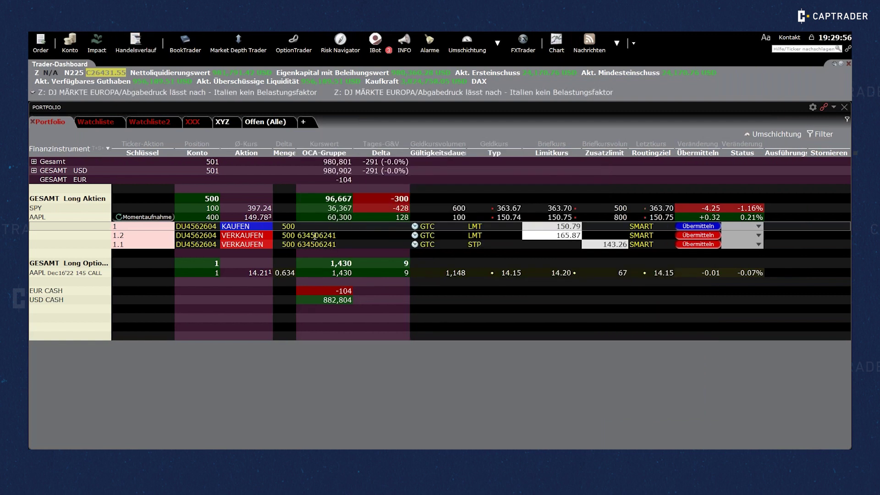